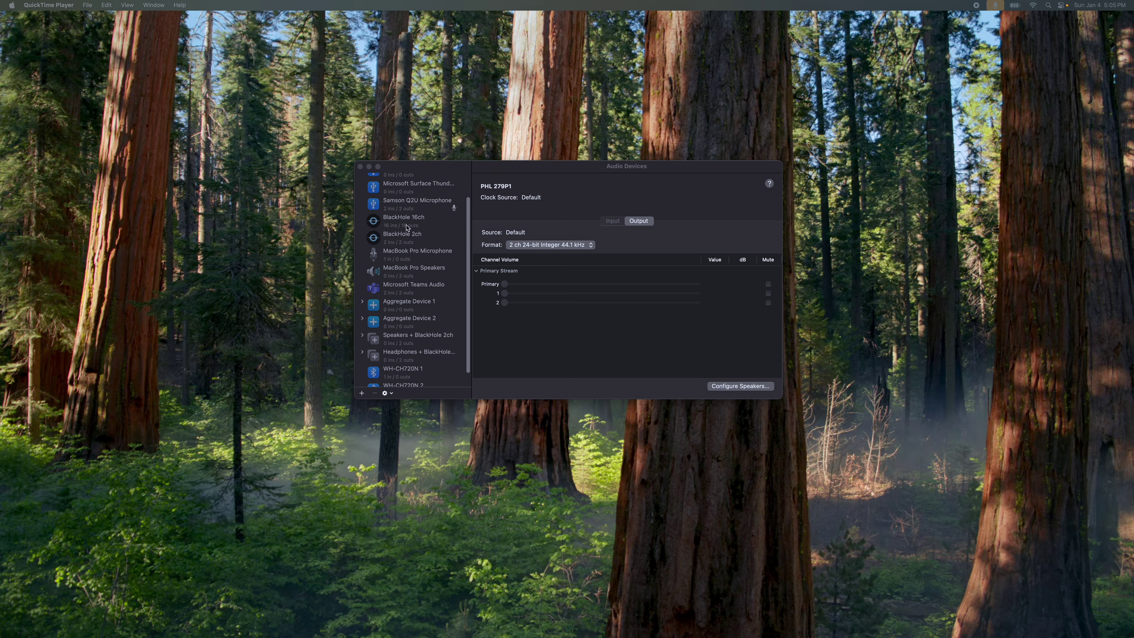
pyautogui.scroll(-2, 453, 210)
pyautogui.scroll(3, 453, 210)
pyautogui.click(484, 175)
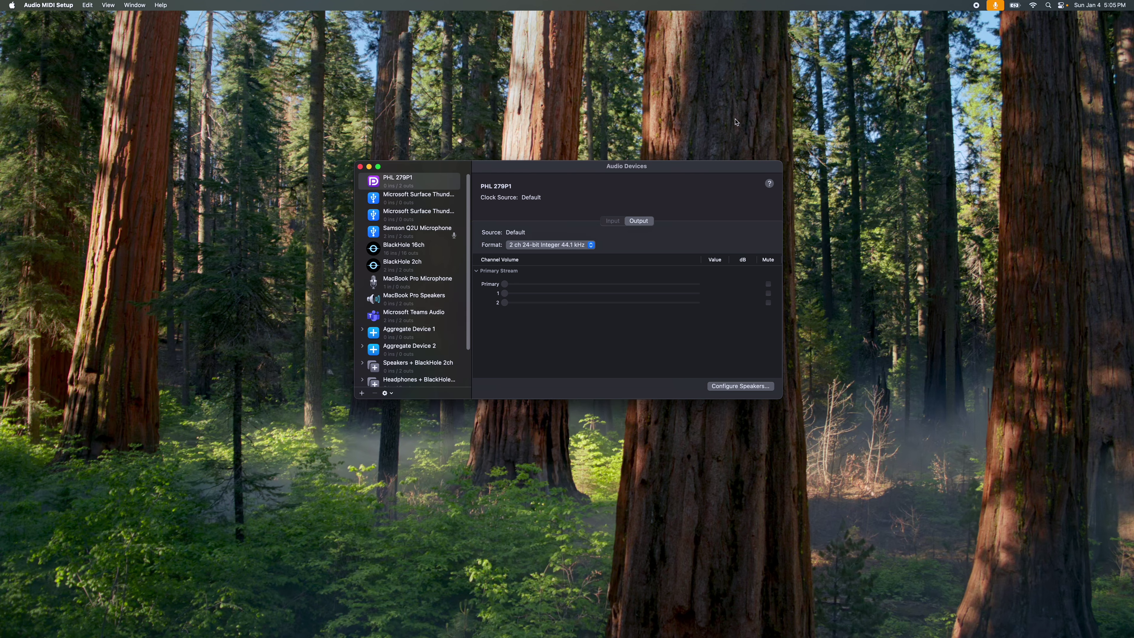
# - Search Spotlight for "midi" and bring up the Audio Devices window of Audio MIDI Setup
pyautogui.click(1048, 5)
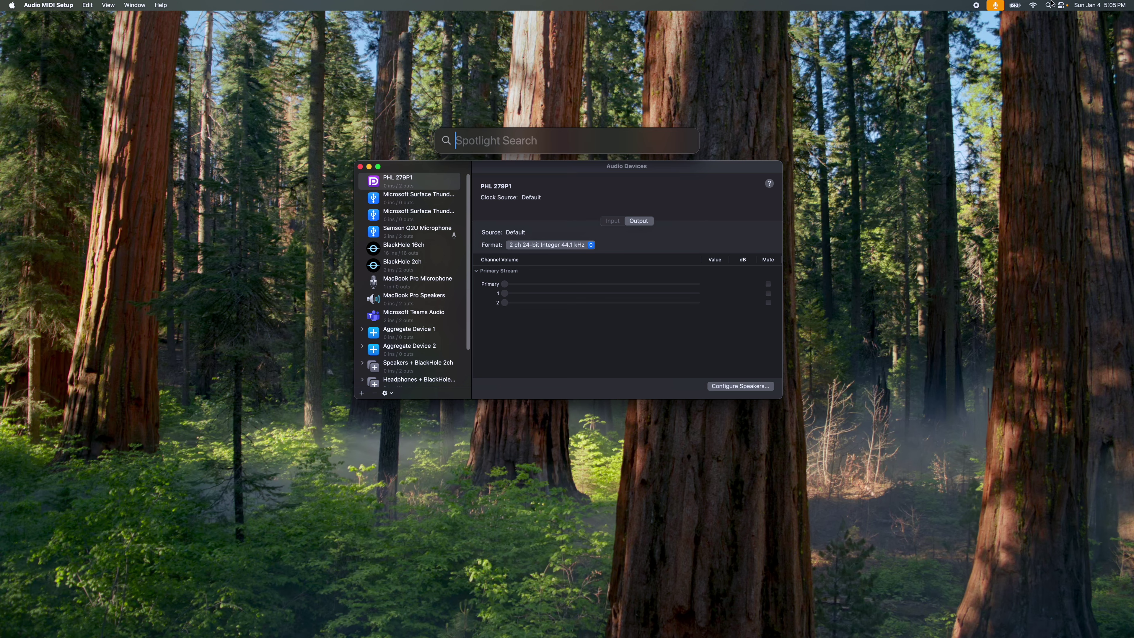
pyautogui.write('midi')
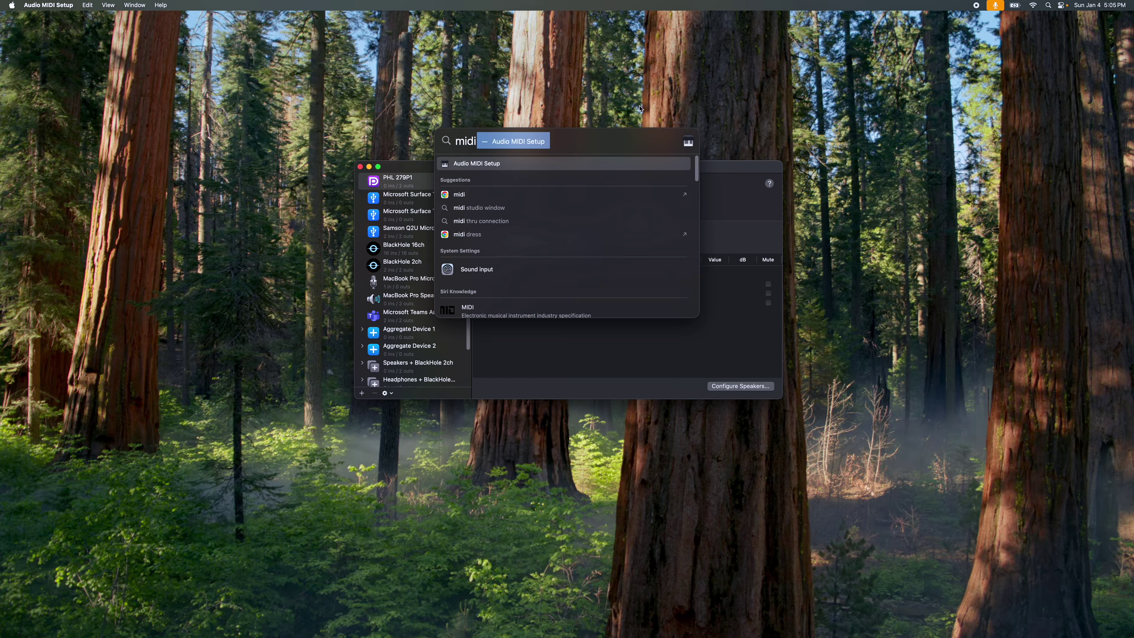
pyautogui.click(277, 207)
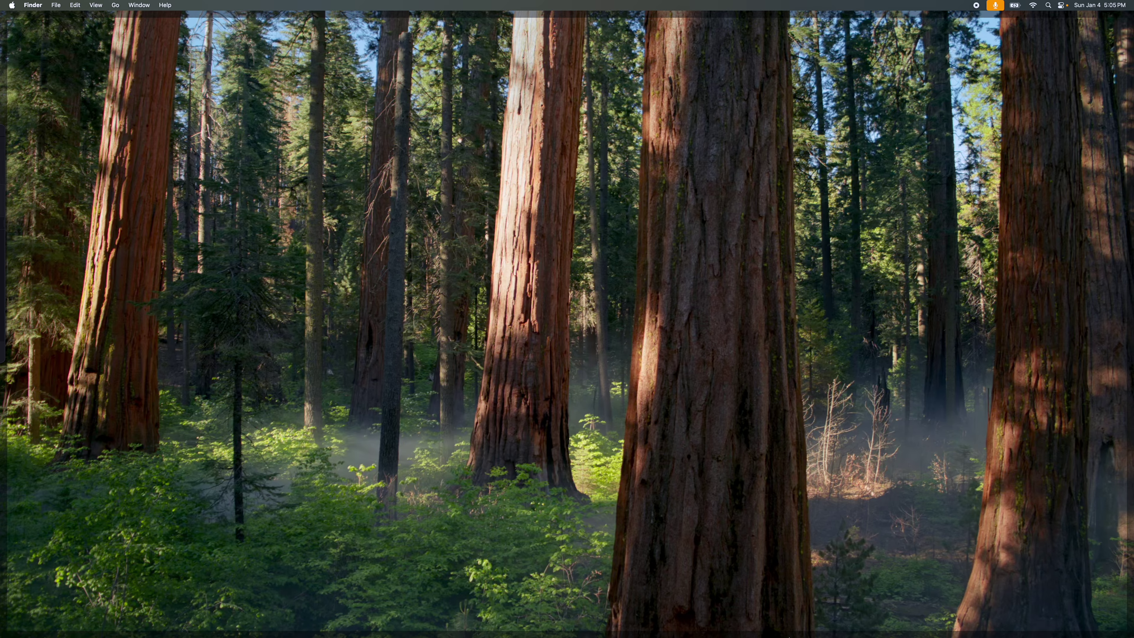
pyautogui.click(716, 615)
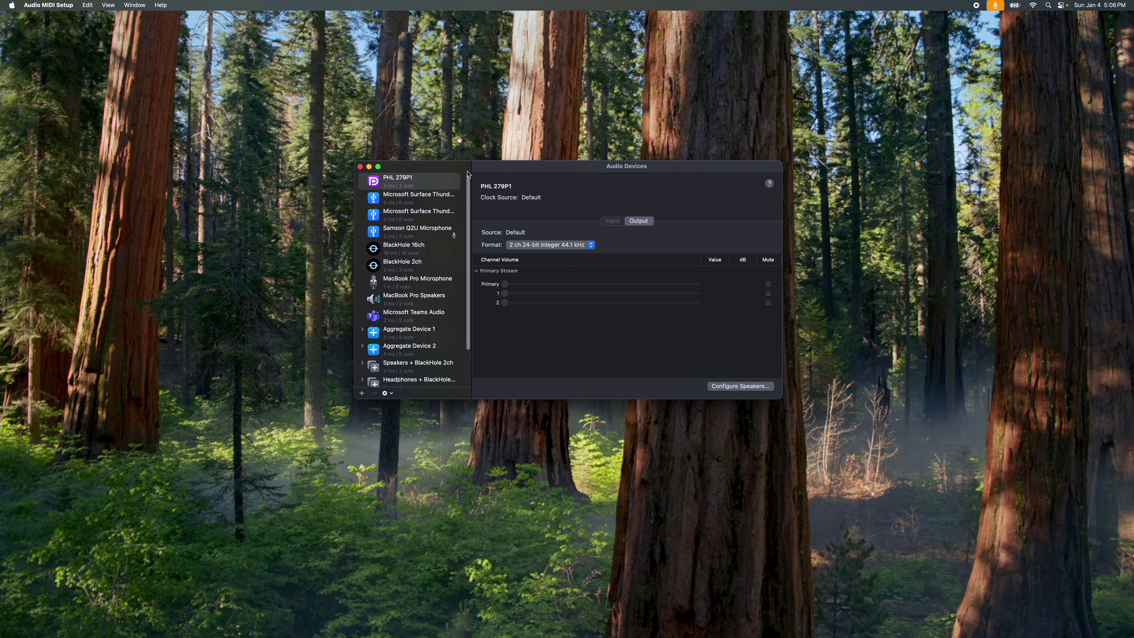
pyautogui.moveTo(462, 172); pyautogui.dragTo(483, 169)
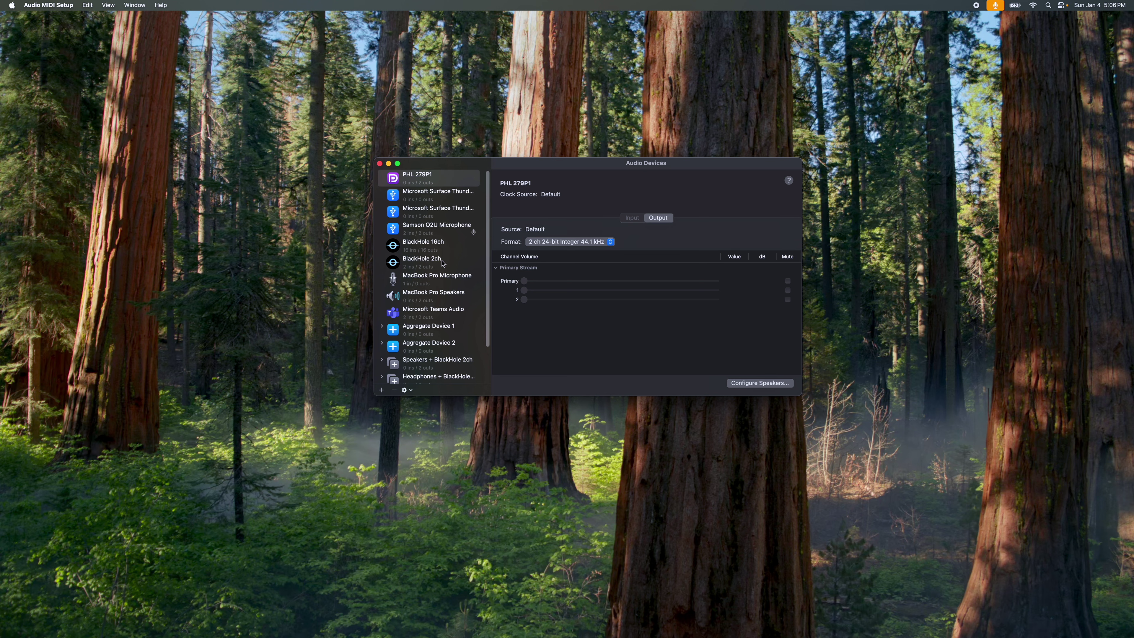
# - Examine the full list of audio devices, including the devices grouped under Aggregate Device 1
pyautogui.scroll(-2, 442, 263)
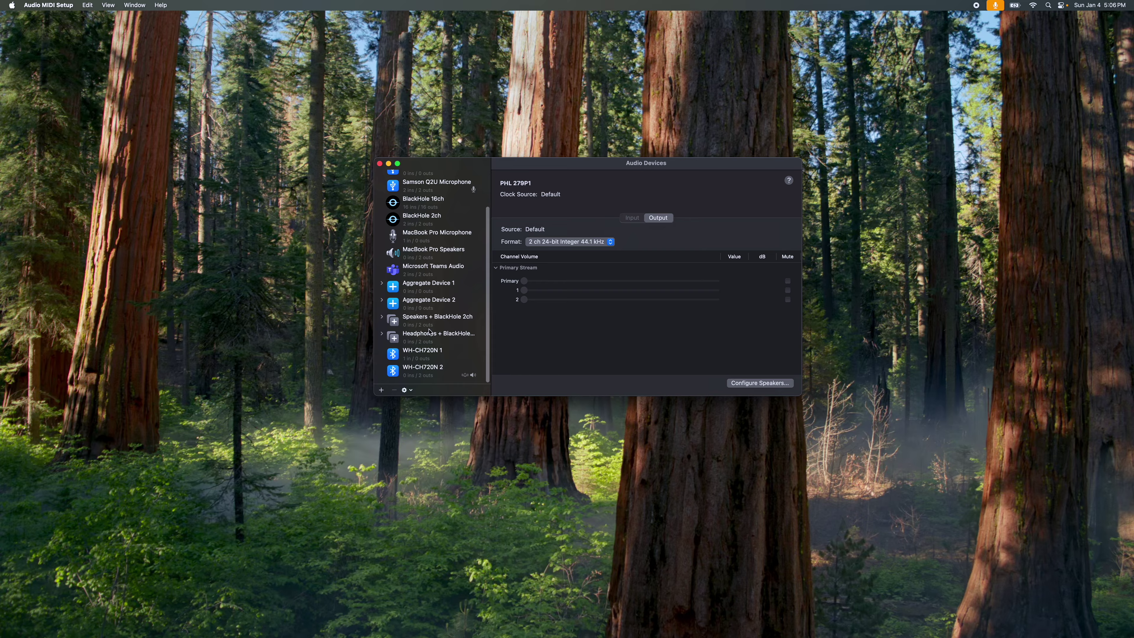
pyautogui.click(381, 284)
pyautogui.click(382, 285)
pyautogui.scroll(-2, 422, 339)
pyautogui.scroll(3, 420, 338)
pyautogui.scroll(-3, 421, 342)
pyautogui.scroll(3, 433, 273)
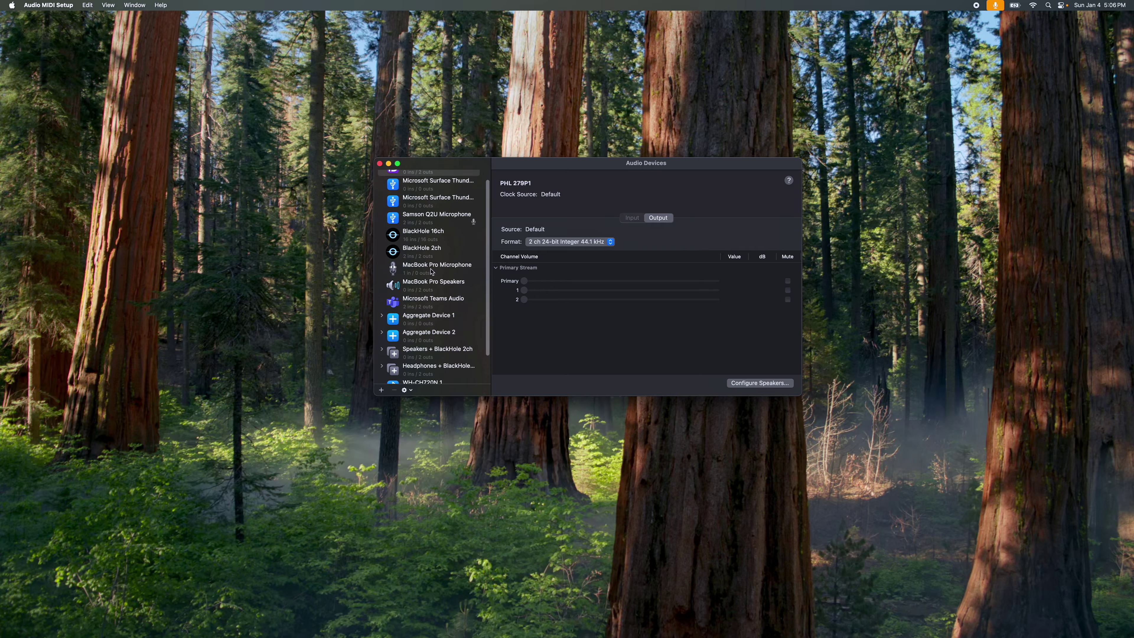
pyautogui.scroll(-3, 433, 272)
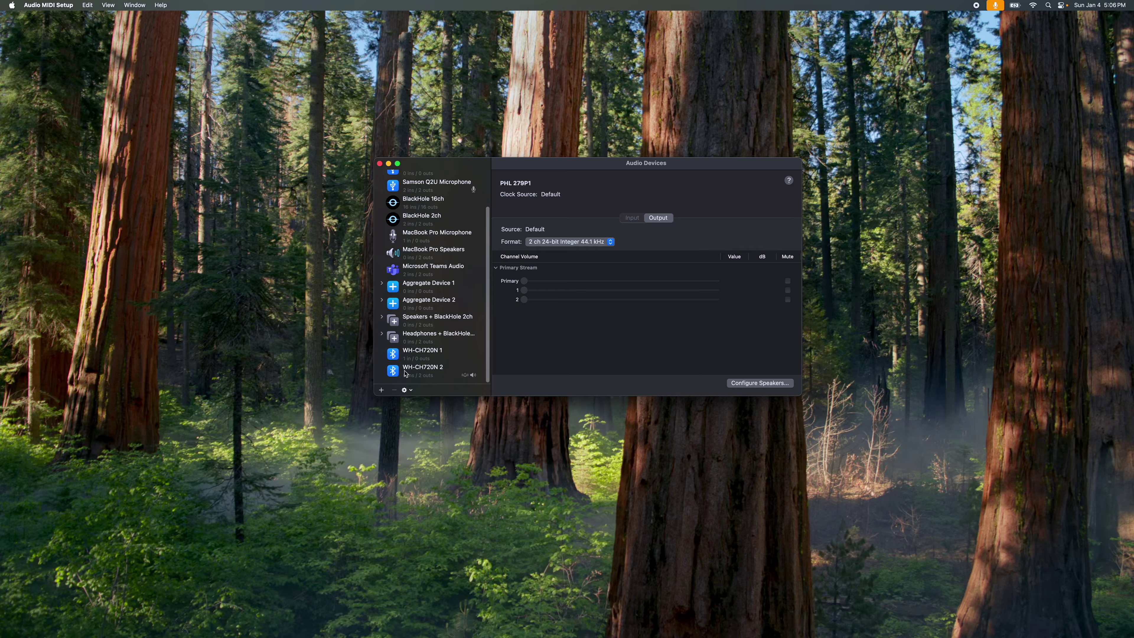
# - Create an aggregate device that combines the Samson Q2U Microphone and BlackHole 2ch
pyautogui.click(381, 390)
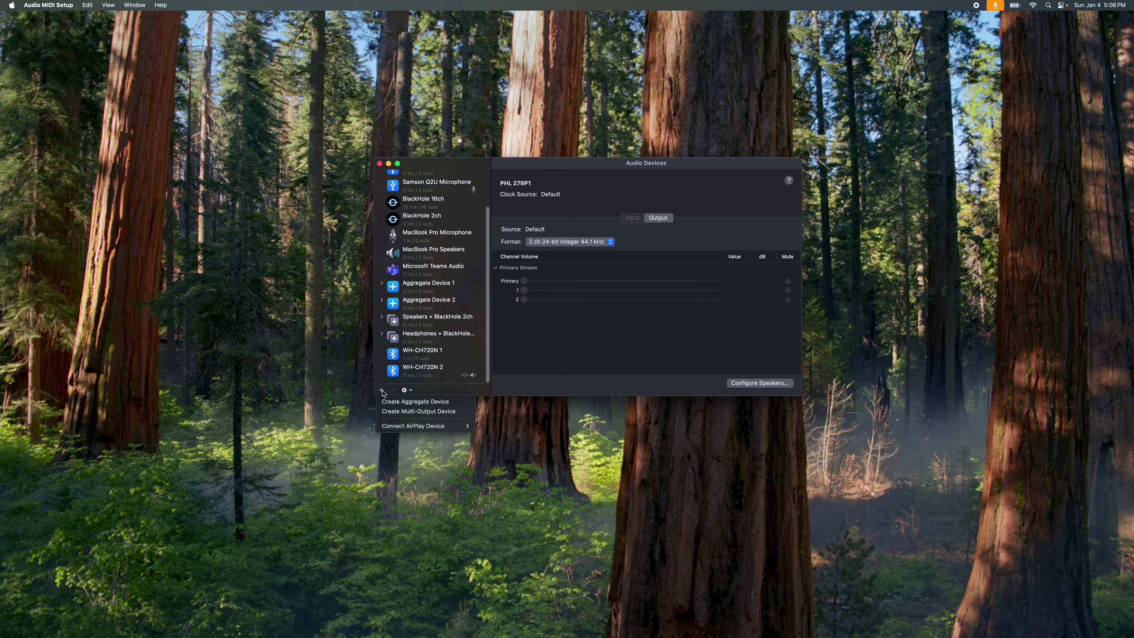
pyautogui.click(418, 402)
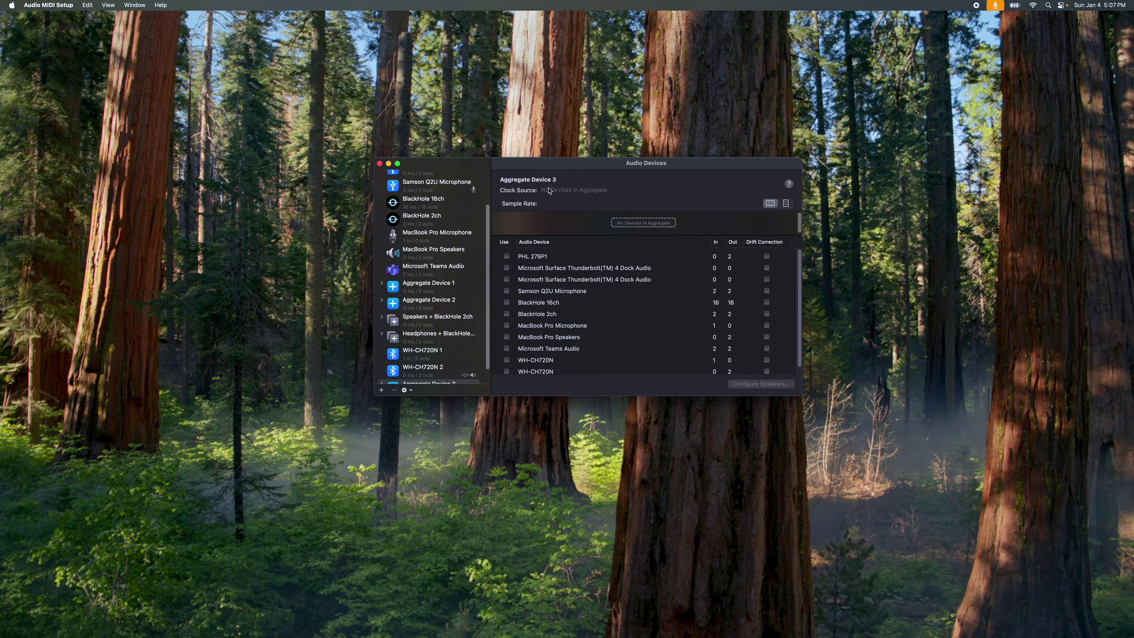
pyautogui.scroll(-1, 535, 300)
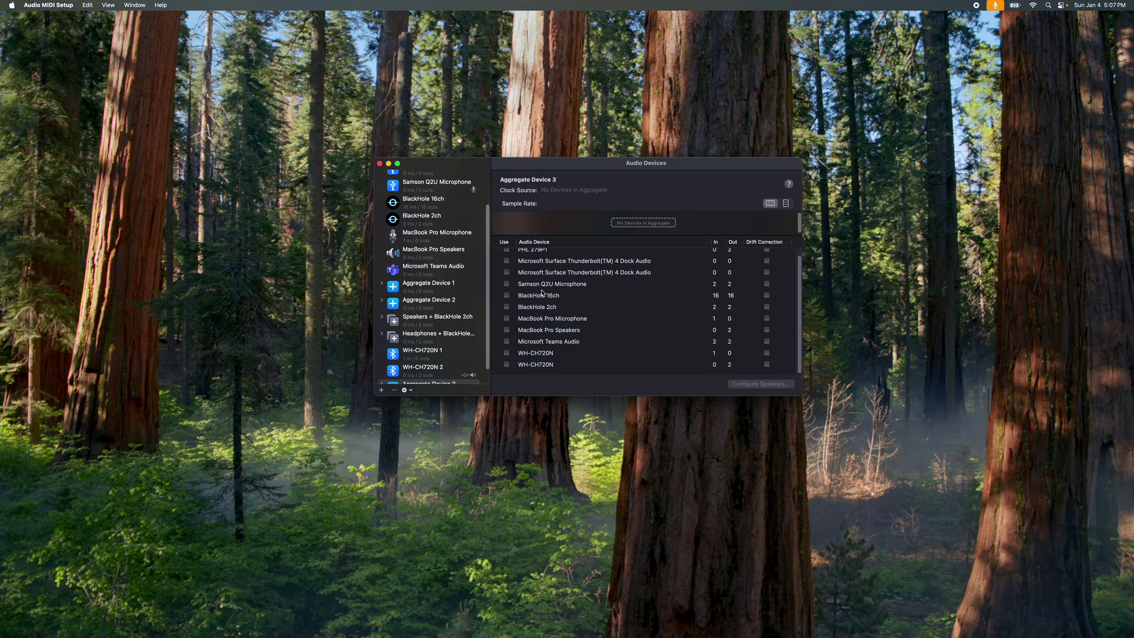
pyautogui.click(506, 283)
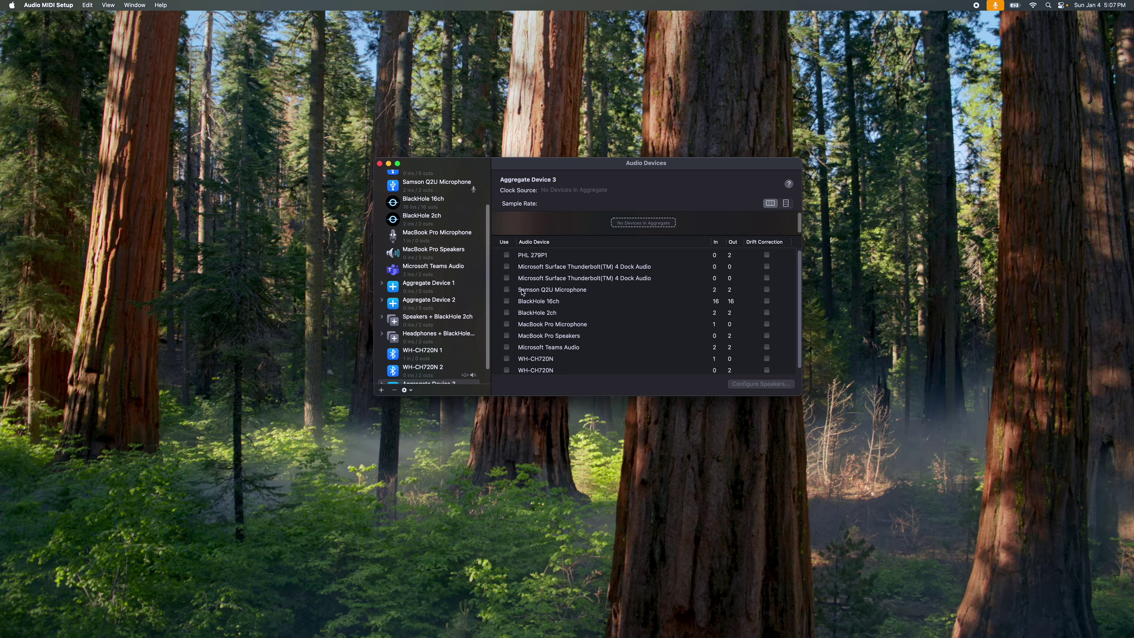
pyautogui.scroll(-3, 509, 322)
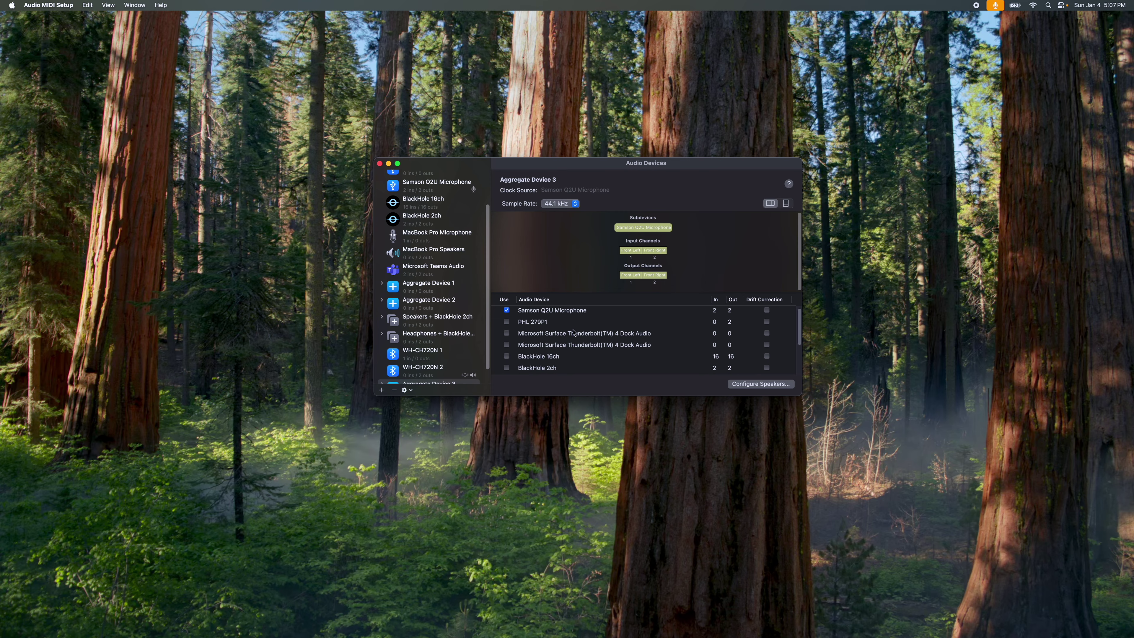
pyautogui.click(507, 335)
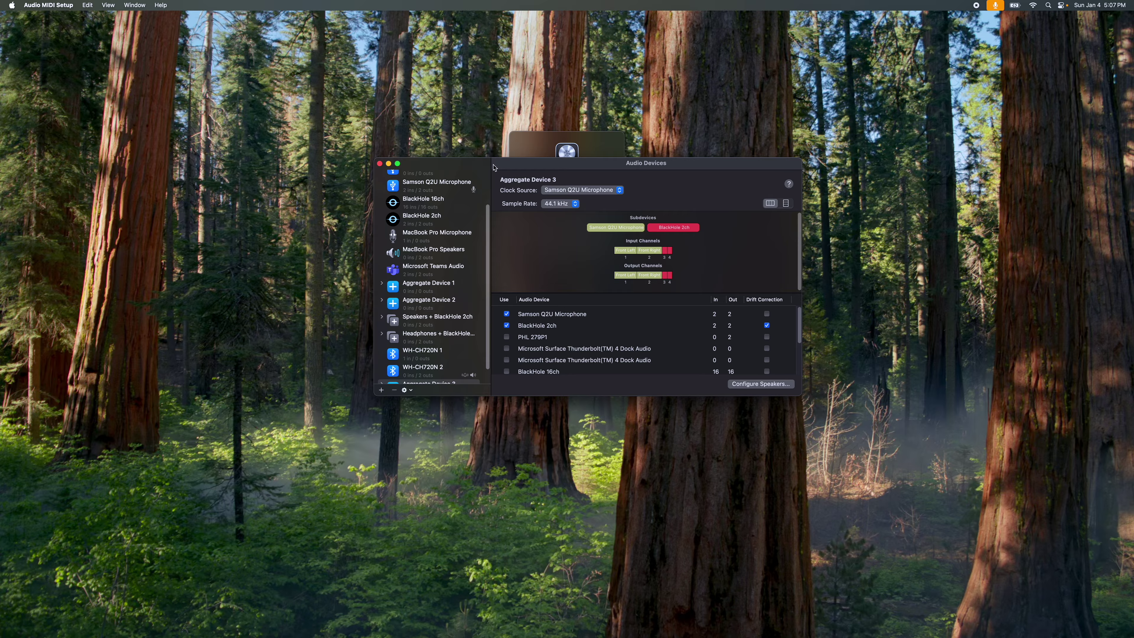
# - Rename the new aggregate device as "Podcast Mic + BlackHole 2ch"
pyautogui.moveTo(520, 172); pyautogui.dragTo(511, 194)
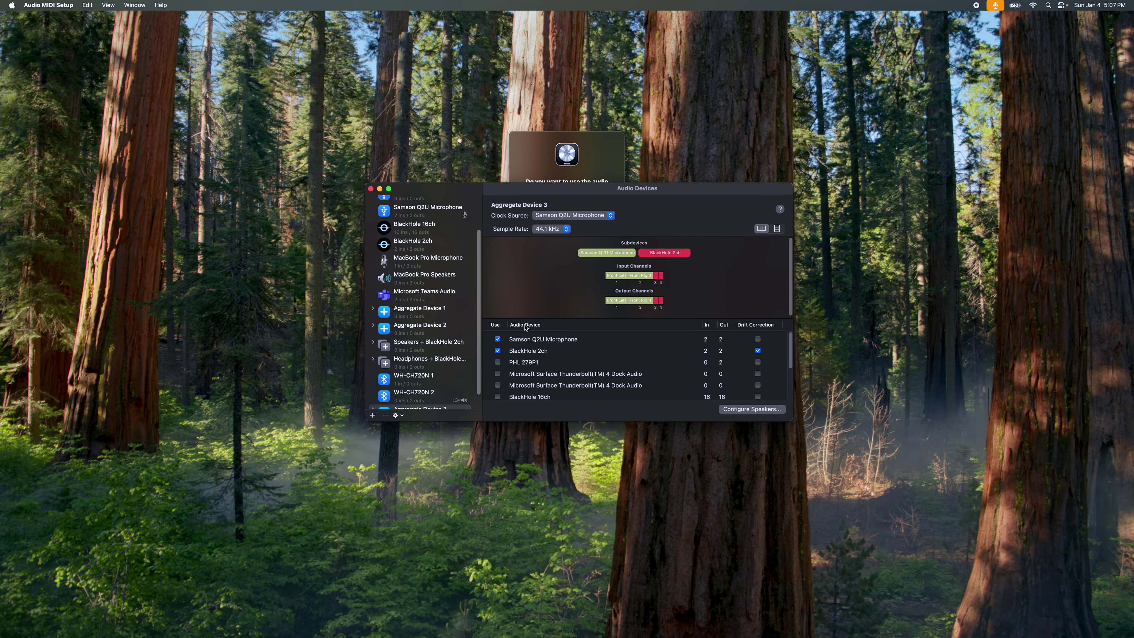
pyautogui.scroll(-1, 423, 353)
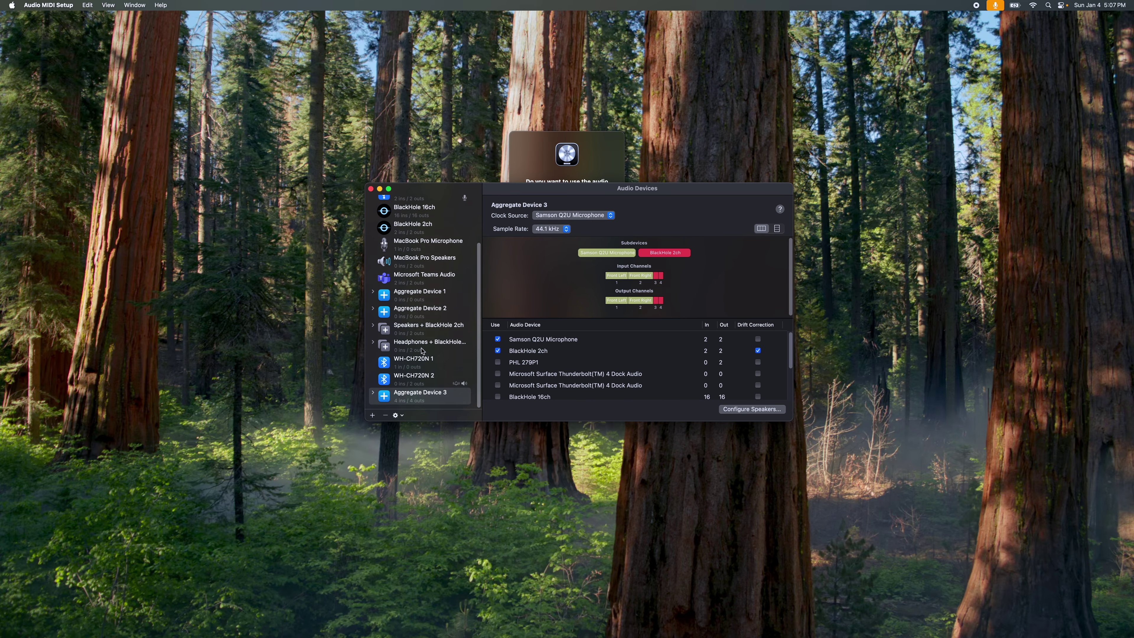
pyautogui.doubleClick(420, 393)
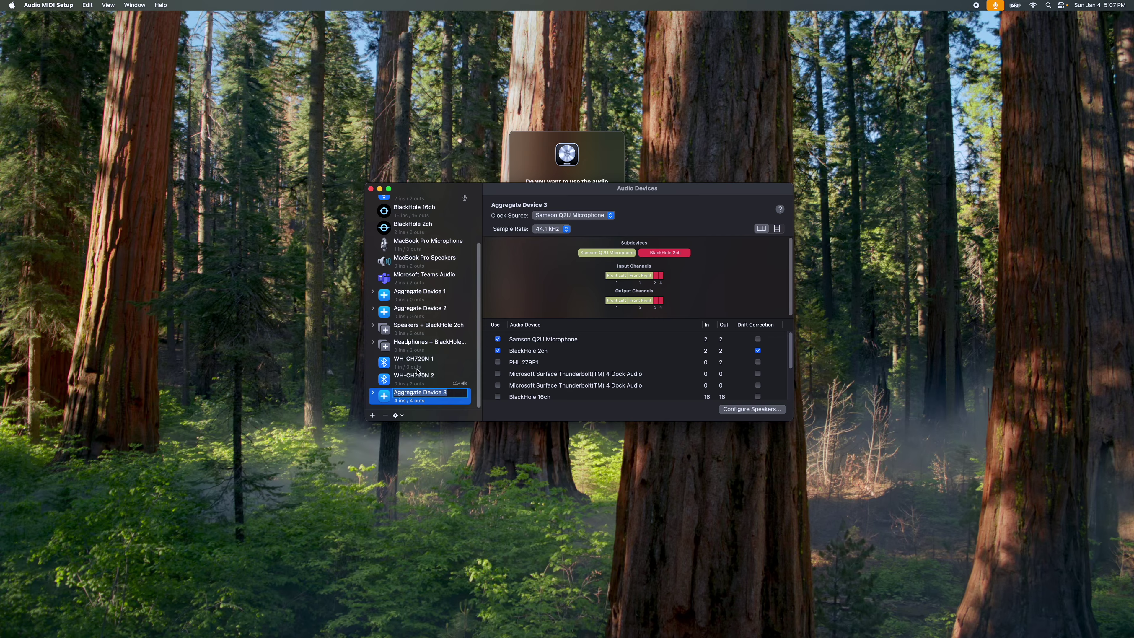
pyautogui.write('Podcase')
pyautogui.press('BackSpace')
pyautogui.write('t Mic + BlackHole 2ch')
pyautogui.click(451, 362)
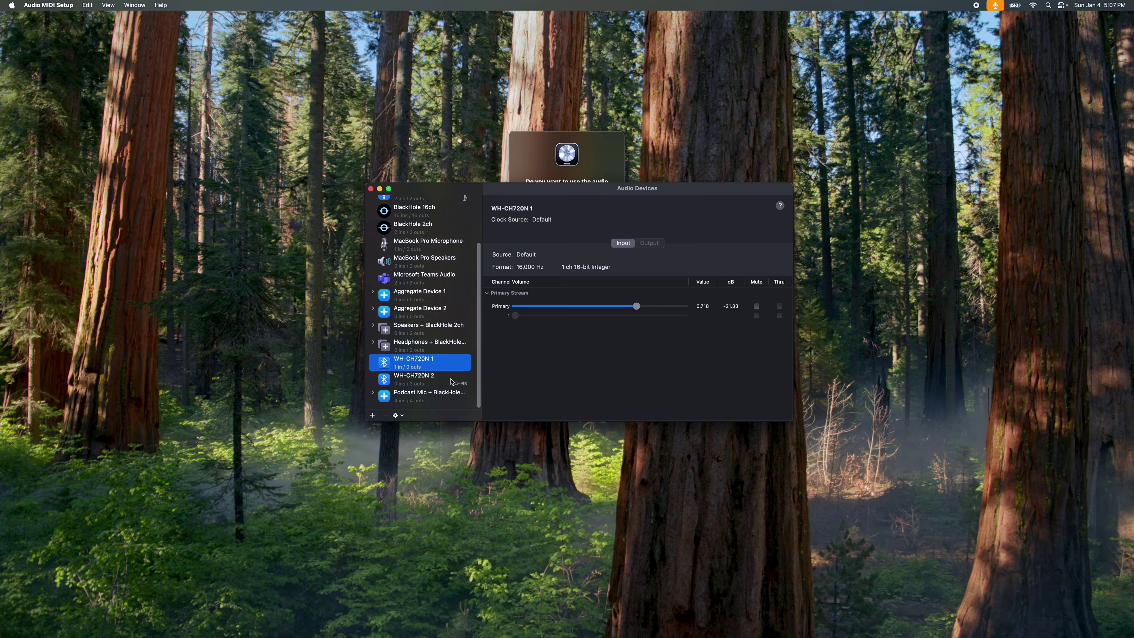
pyautogui.click(435, 395)
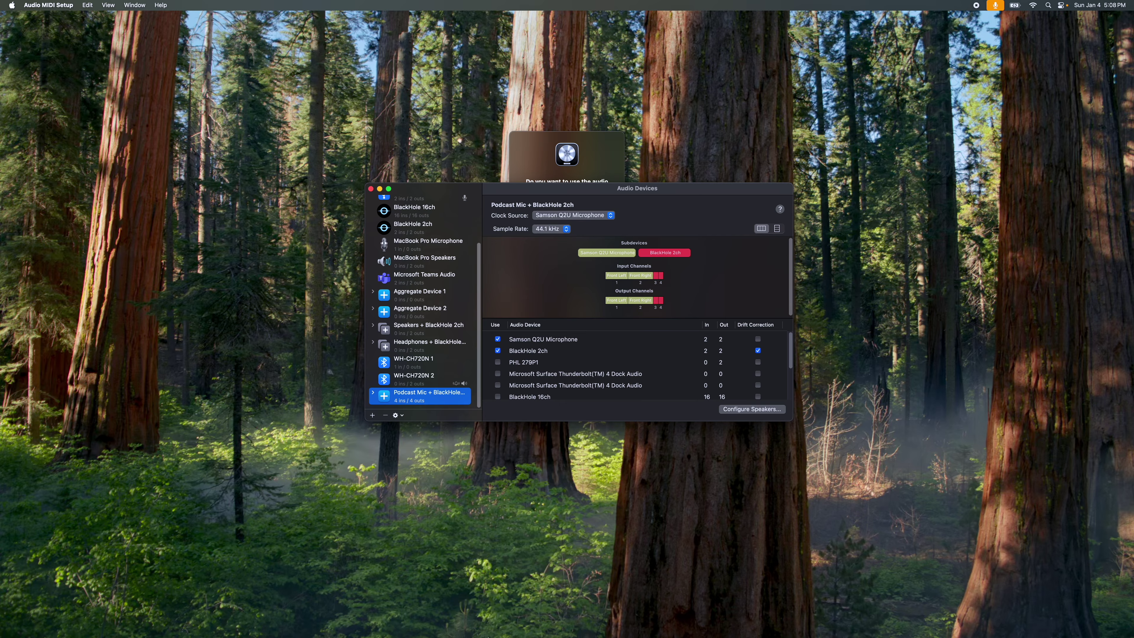
# - Switch to Logic Pro's audio device prompt and decline using "Aggregate Device"
pyautogui.click(602, 139)
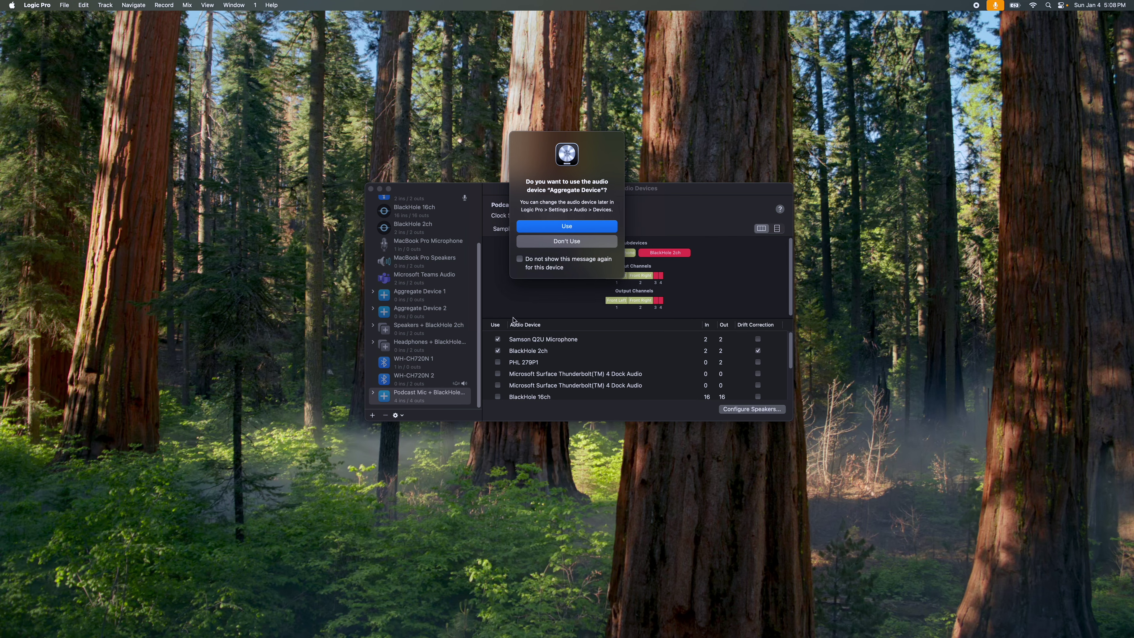
pyautogui.click(554, 242)
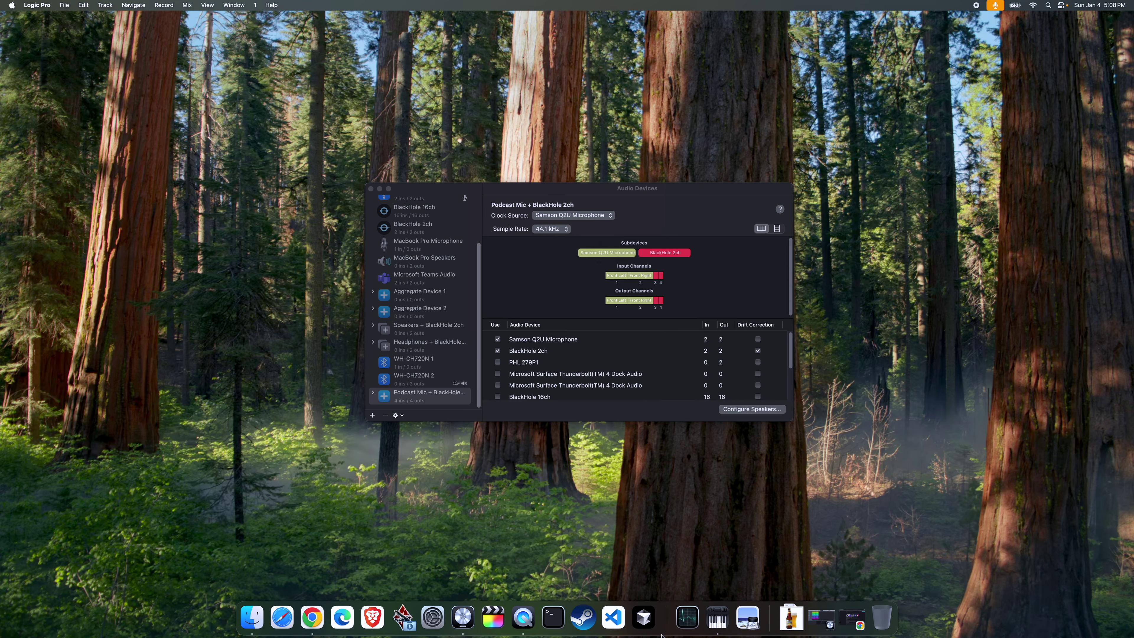
# - In System Settings, set the sound output to Headphones + BlackHole 2ch and the input to Podcast Mic + BlackHole 2ch
pyautogui.click(441, 634)
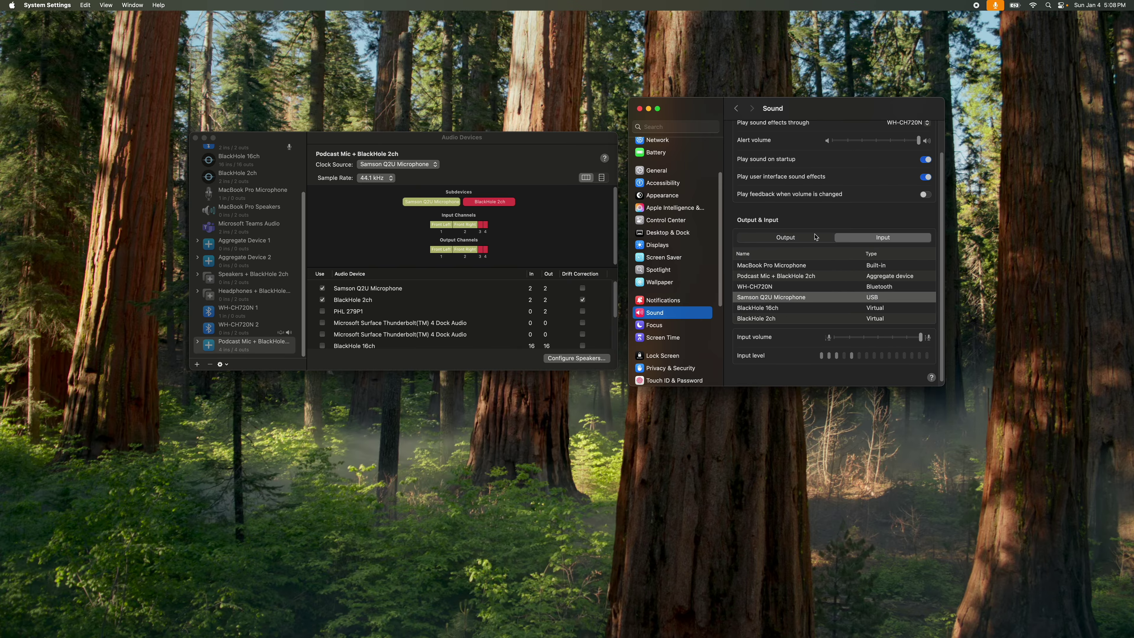
pyautogui.click(804, 239)
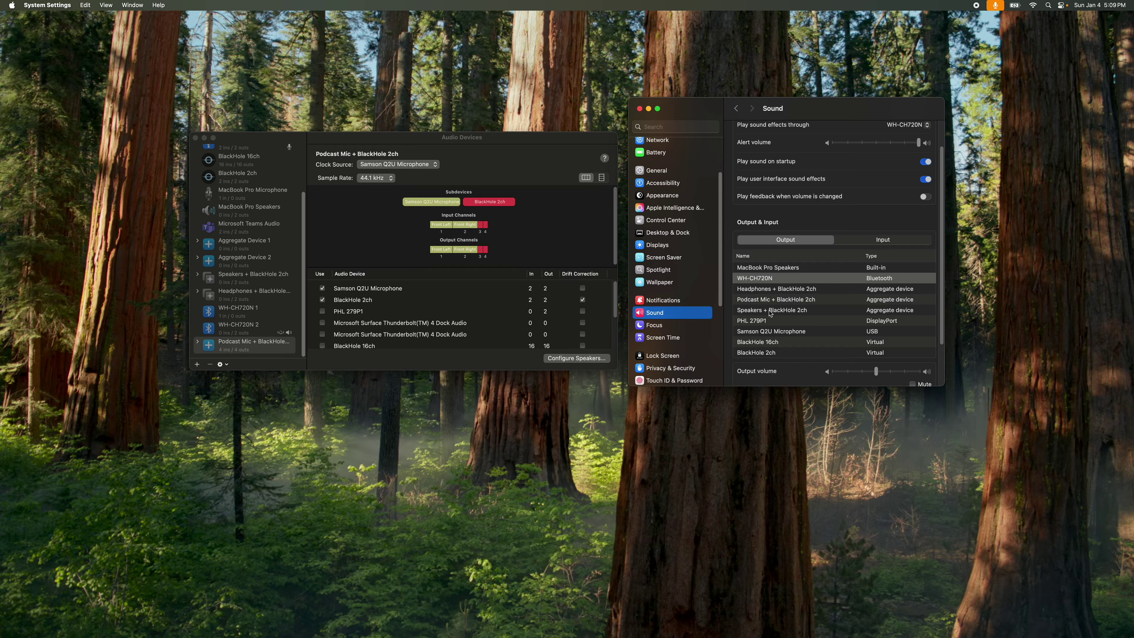
pyautogui.click(772, 289)
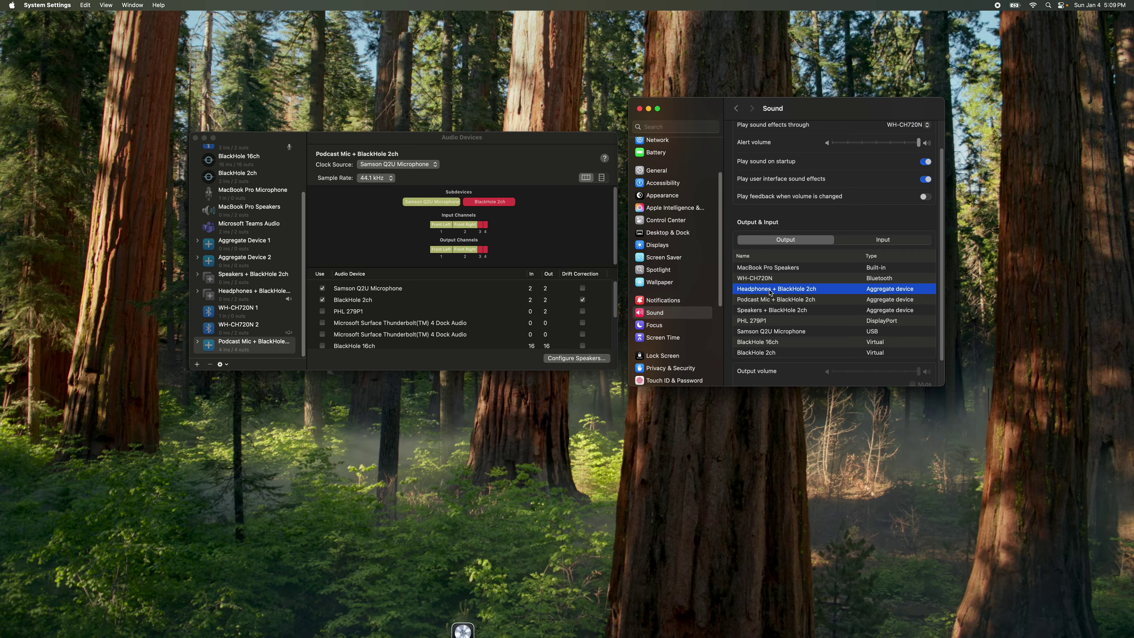
pyautogui.click(880, 244)
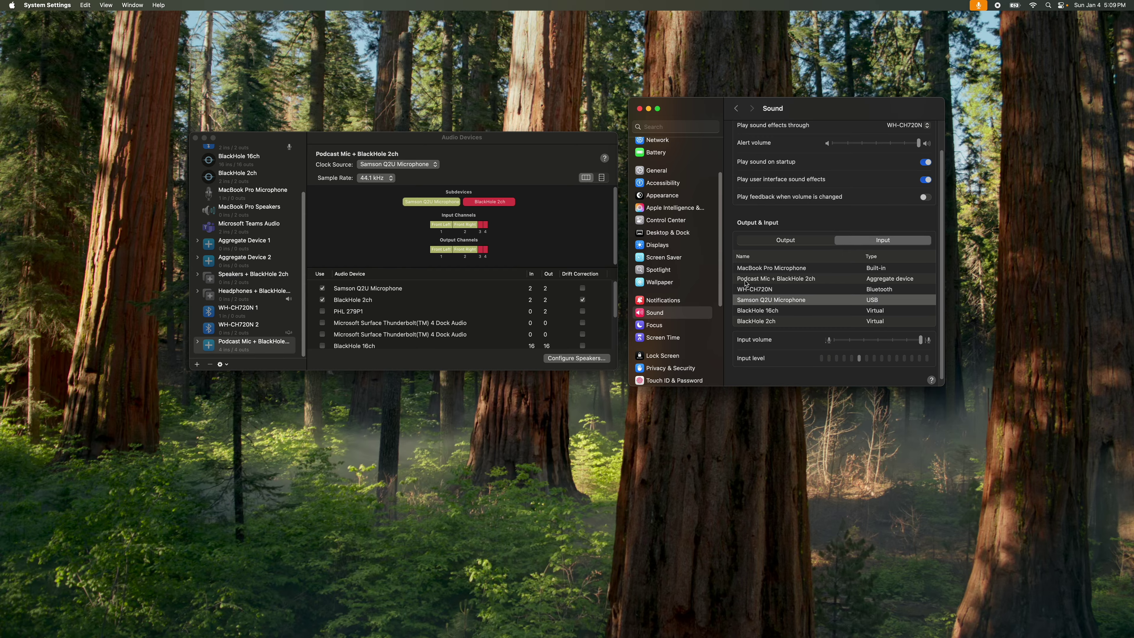
pyautogui.click(785, 279)
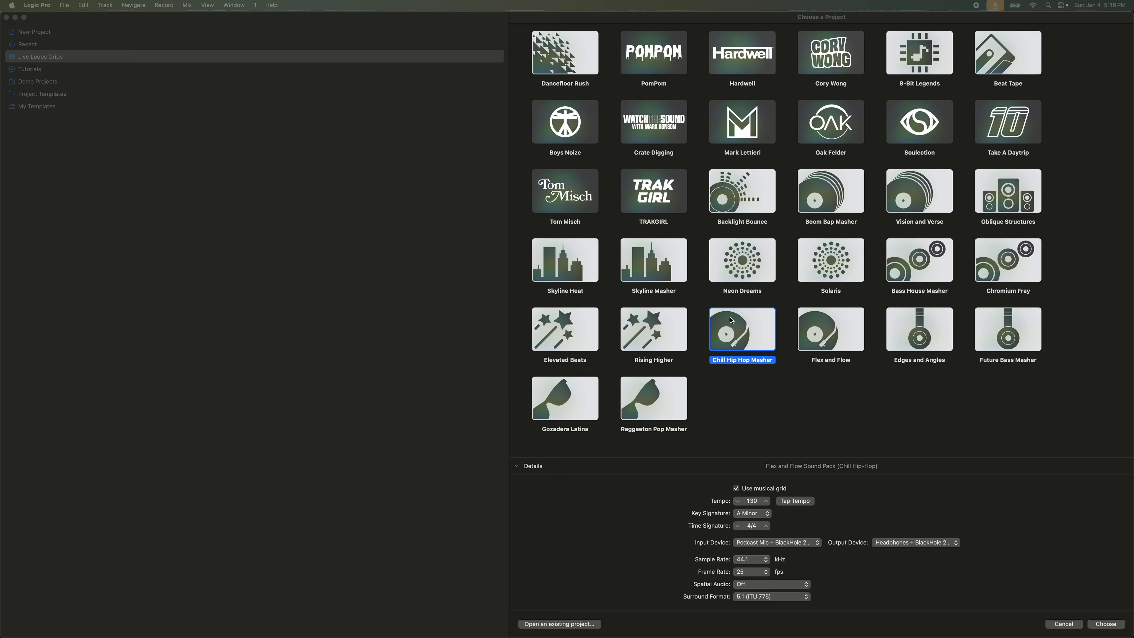
# - Create a Logic Pro project from the Chill Hip Hop Masher Live Loops grid and lower the master volume
pyautogui.click(1105, 623)
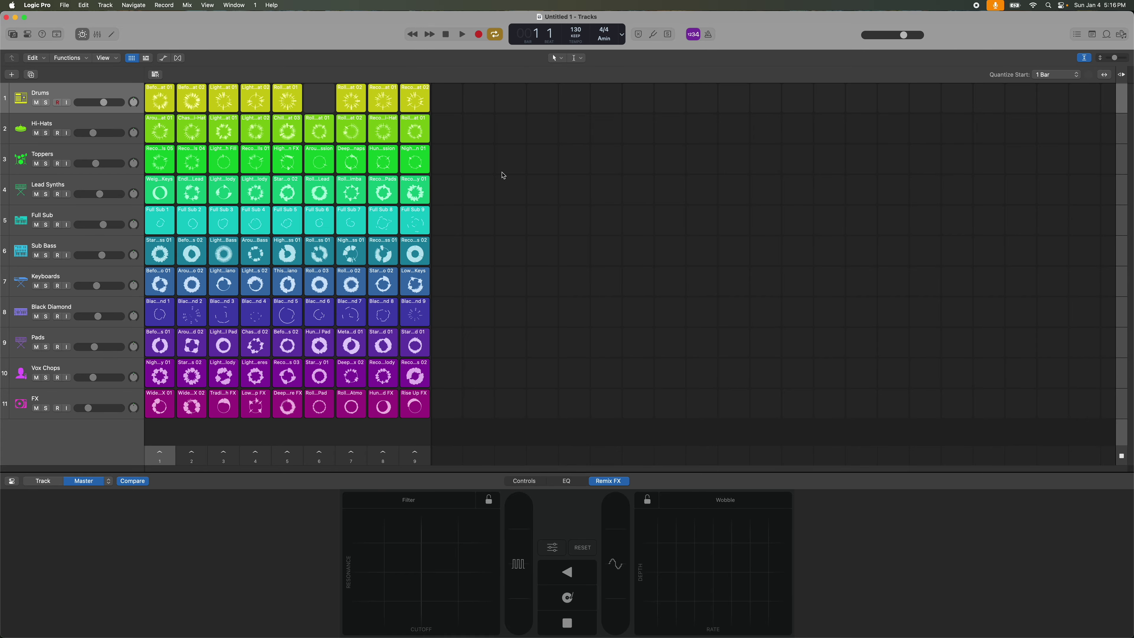
pyautogui.moveTo(903, 36); pyautogui.dragTo(872, 40)
# - Start playback with scene 1 of the Live Loops grid, then trigger scenes 2 and 3 in turn
pyautogui.click(159, 455)
pyautogui.press('space')
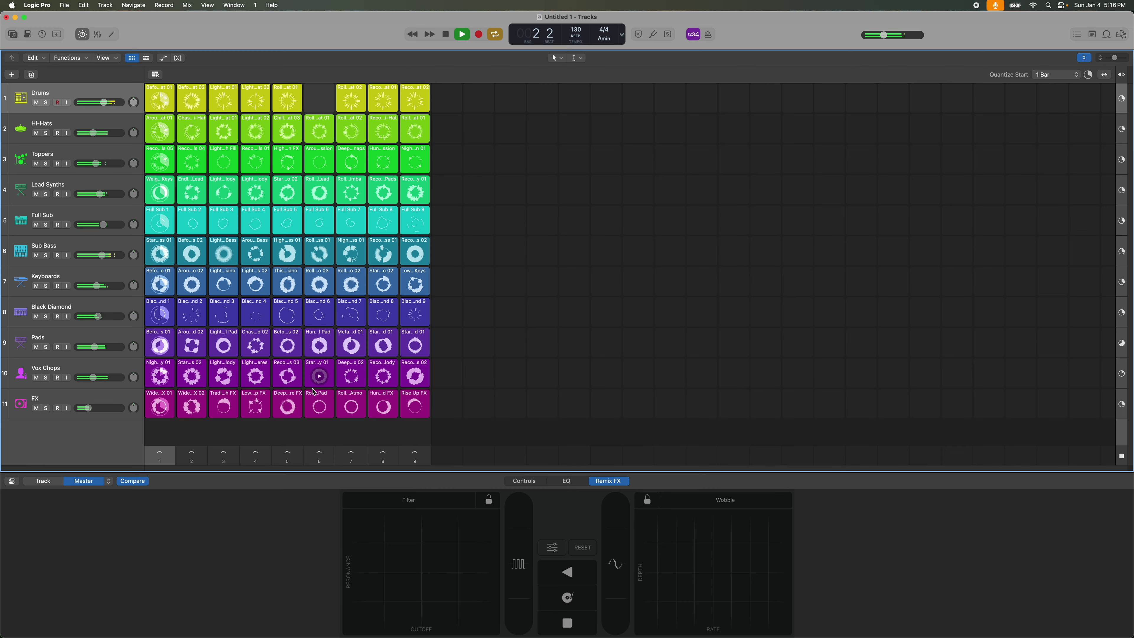
pyautogui.click(192, 454)
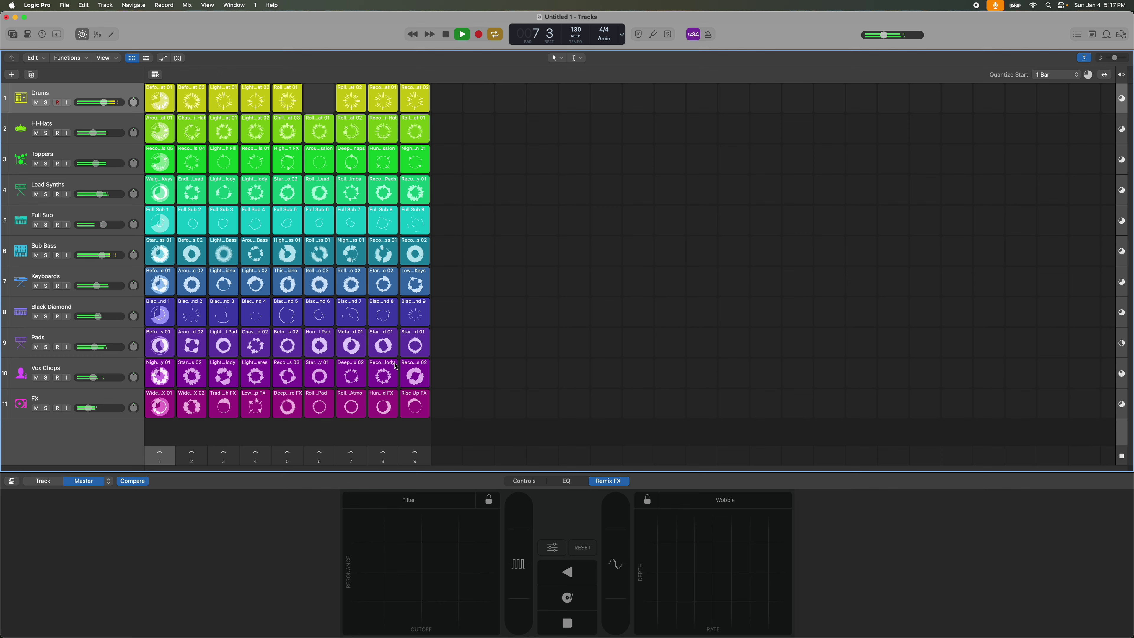
pyautogui.click(193, 453)
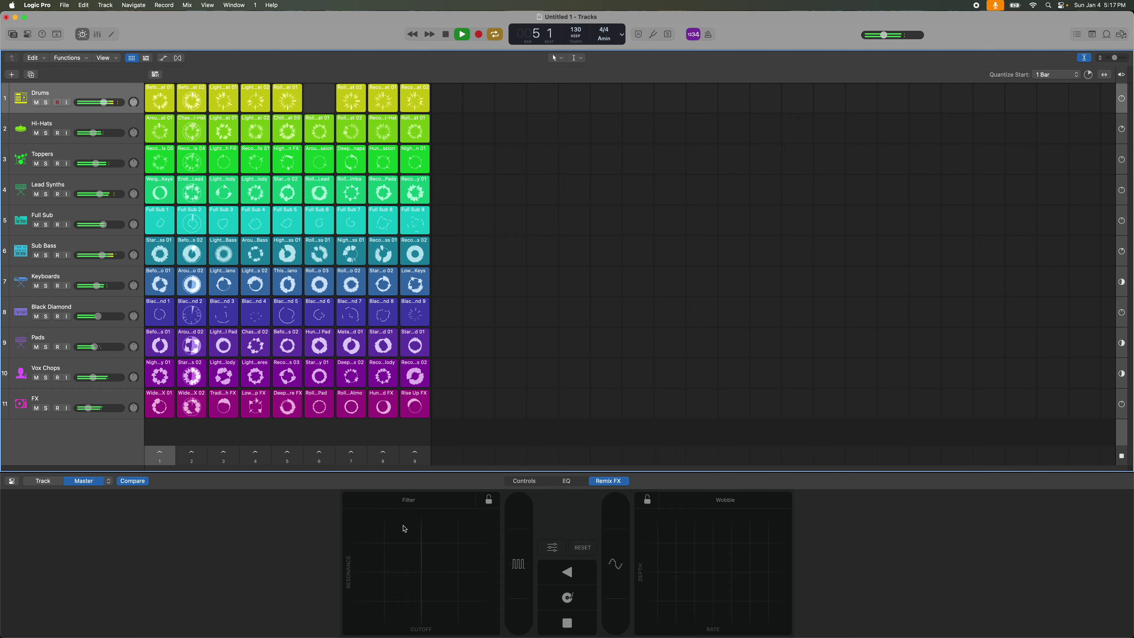
pyautogui.click(223, 453)
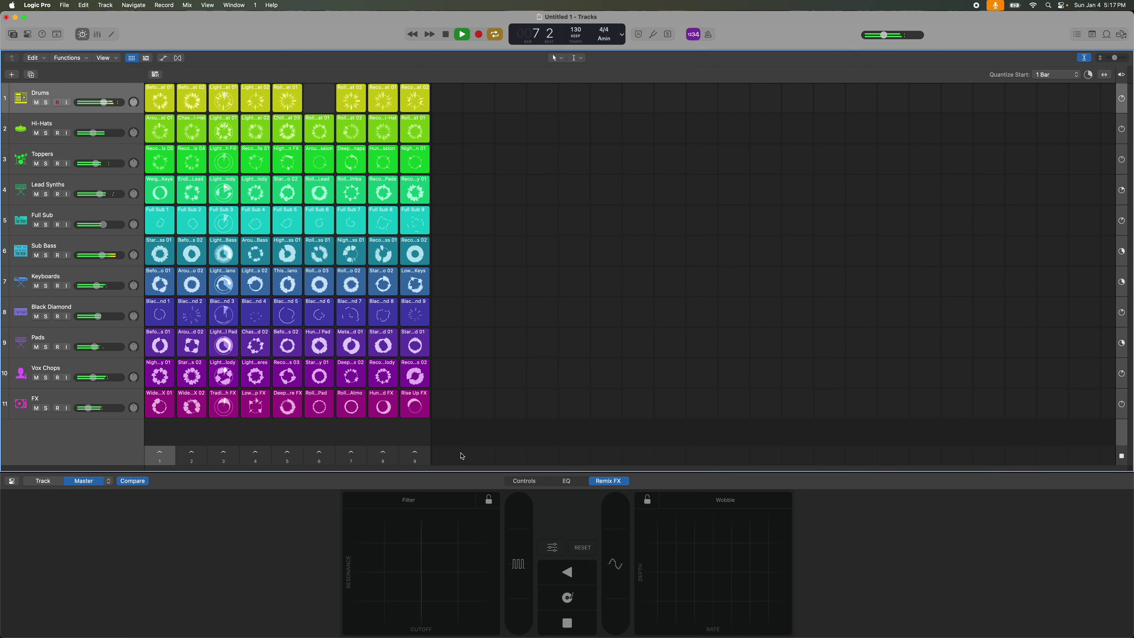
# - Sweep the master's Remix FX Filter during playback and trigger scene 4 of the Live Loops grid
pyautogui.click(263, 457)
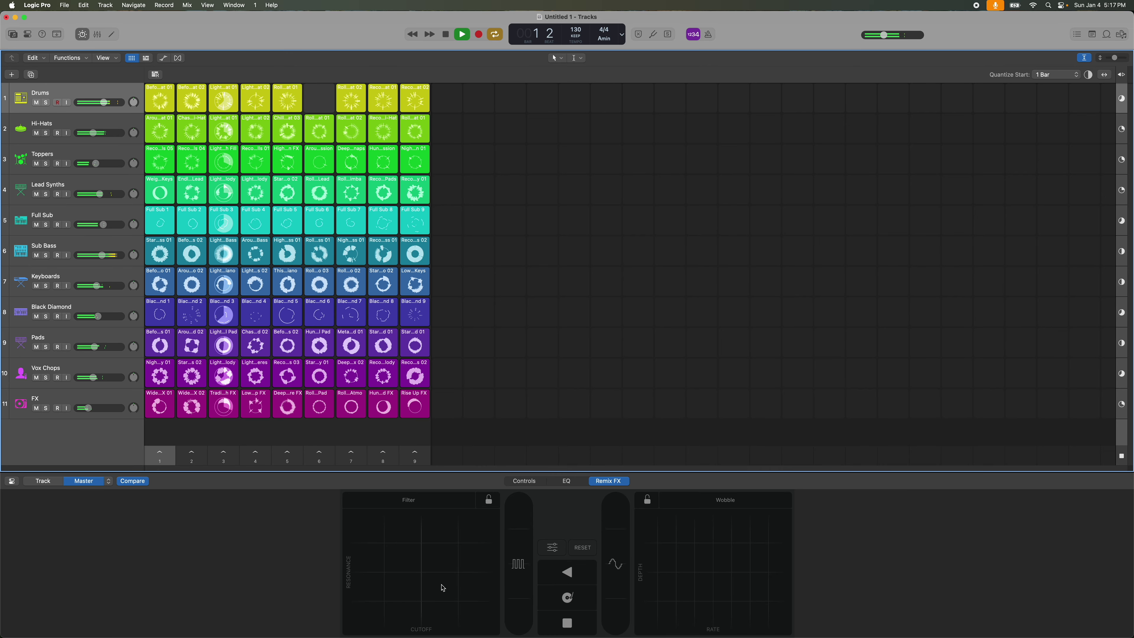
pyautogui.moveTo(510, 576)
pyautogui.mouseDown()
pyautogui.moveTo(518, 536)
pyautogui.moveTo(513, 581)
pyautogui.mouseUp()
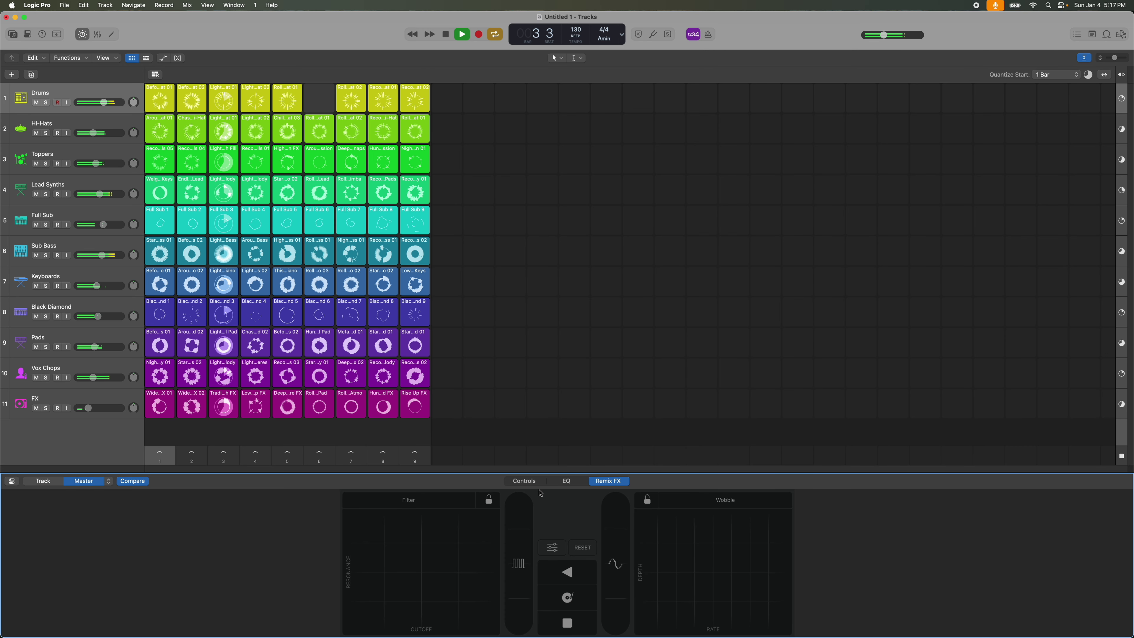
pyautogui.moveTo(447, 585)
pyautogui.mouseDown()
pyautogui.moveTo(380, 526)
pyautogui.moveTo(408, 525)
pyautogui.mouseUp()
pyautogui.click(256, 456)
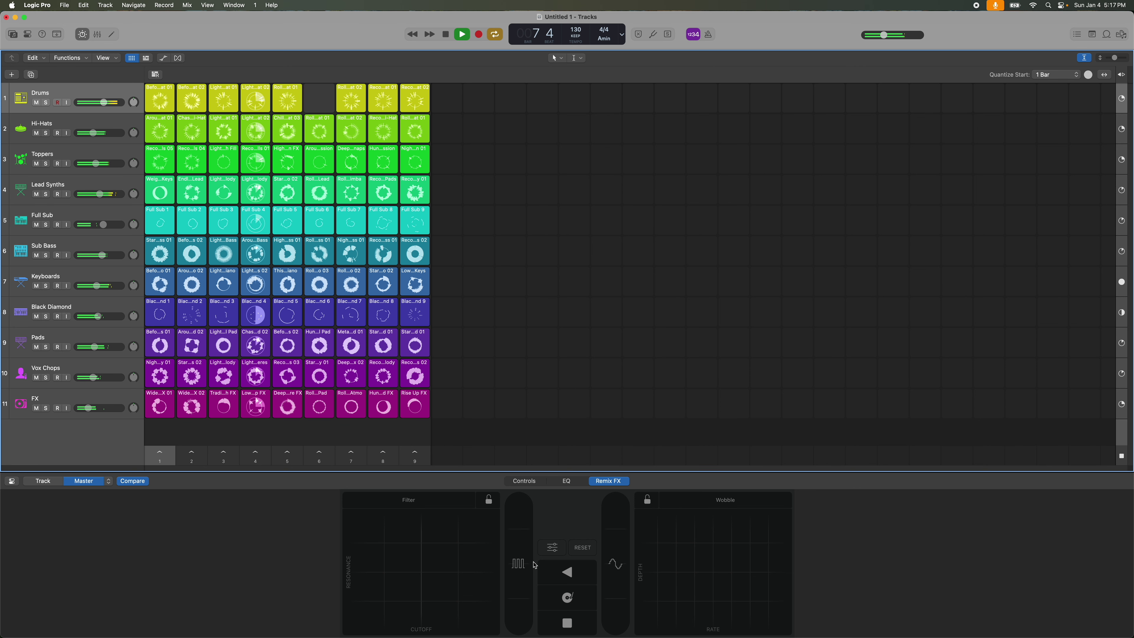
# - Apply the master's Remix FX Downsampler and Reverse effects to scene 4 during playback
pyautogui.moveTo(614, 565); pyautogui.dragTo(615, 580)
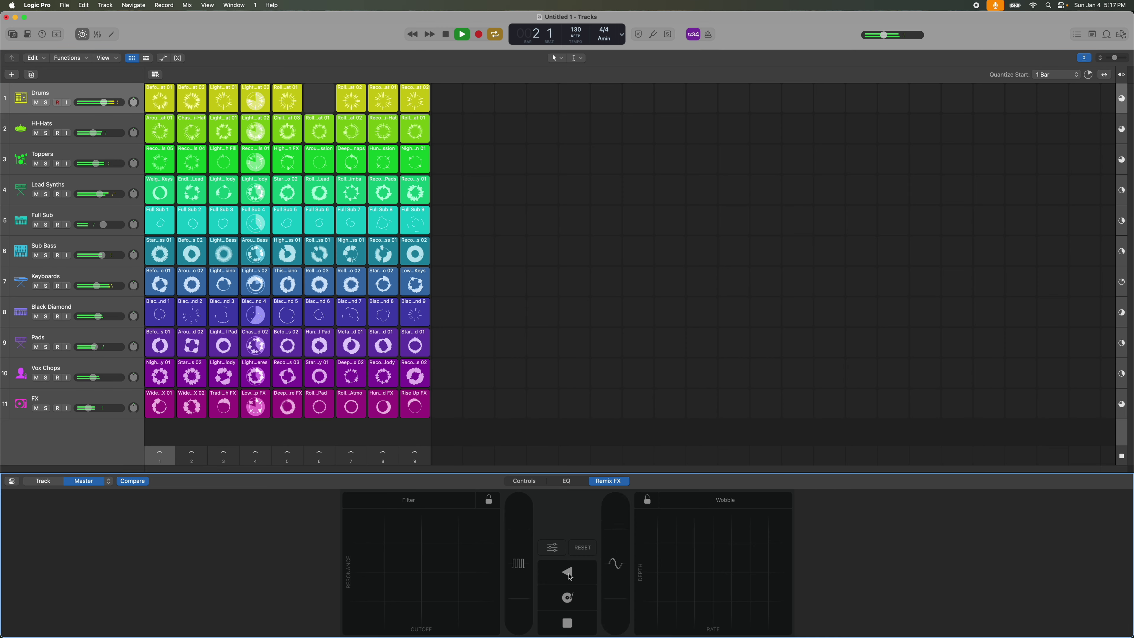
pyautogui.moveTo(570, 576); pyautogui.dragTo(554, 577)
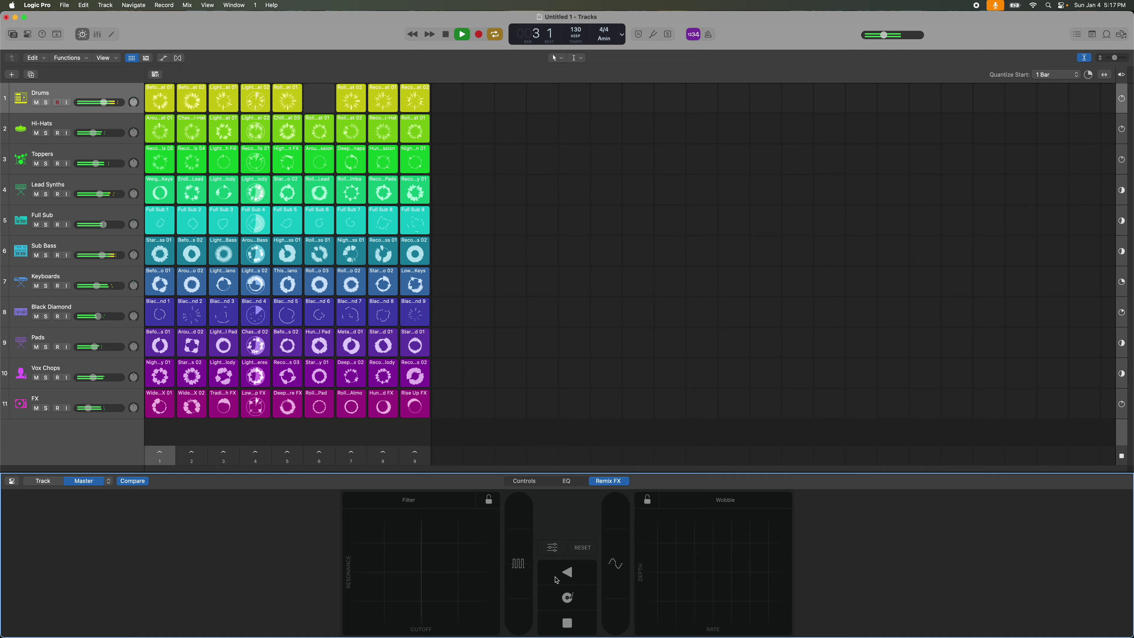
pyautogui.moveTo(557, 579); pyautogui.dragTo(557, 580)
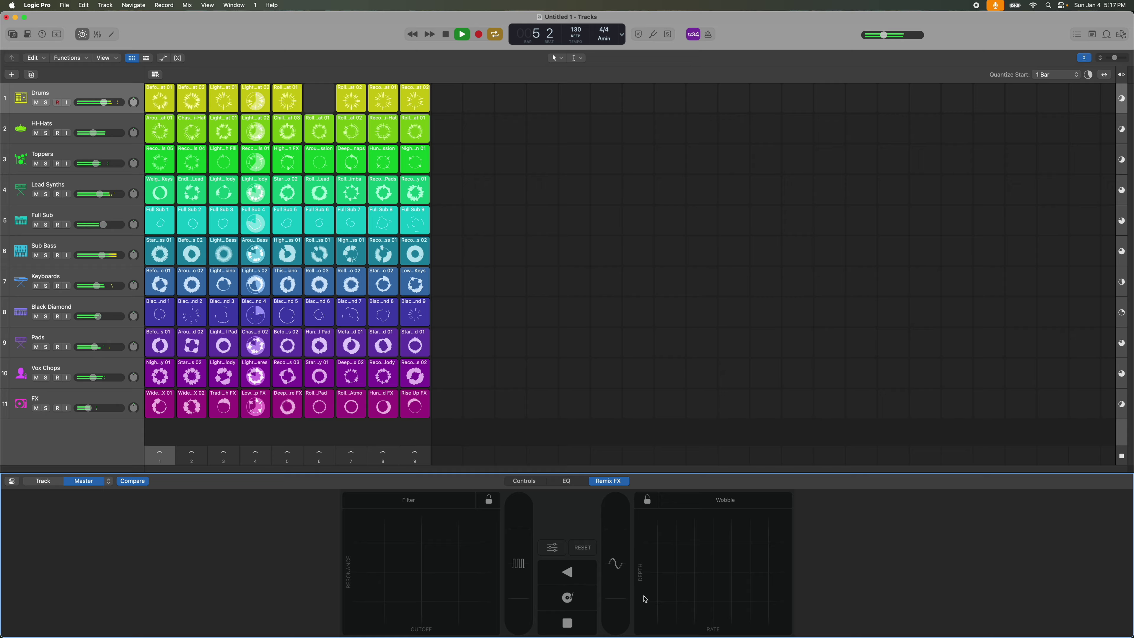
# - Trigger scene 5 of the Live Loops grid and sweep the master's Remix FX Filter and Wobble during playback
pyautogui.moveTo(464, 628); pyautogui.dragTo(464, 629)
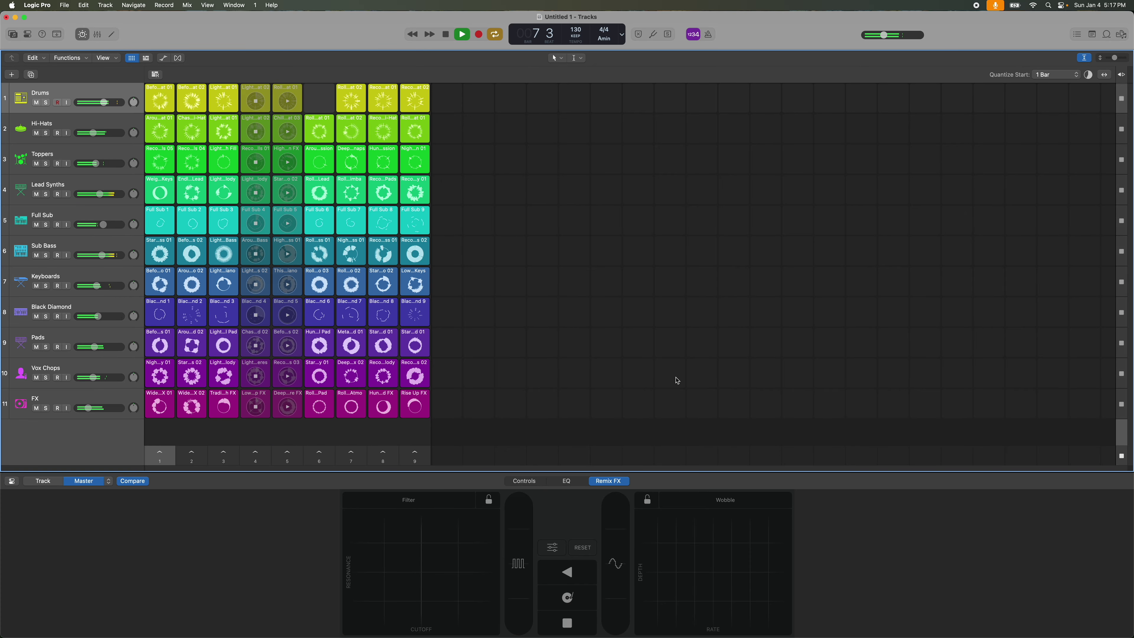
pyautogui.moveTo(375, 610); pyautogui.dragTo(374, 610)
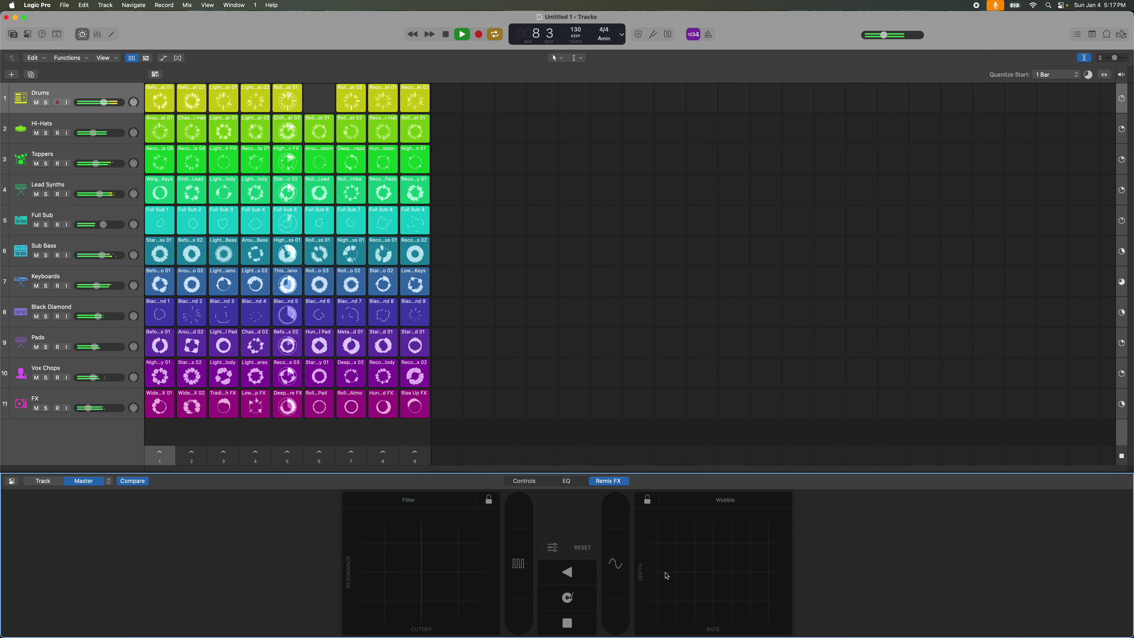
pyautogui.moveTo(710, 567)
pyautogui.mouseDown()
pyautogui.moveTo(746, 545)
pyautogui.moveTo(803, 563)
pyautogui.mouseUp()
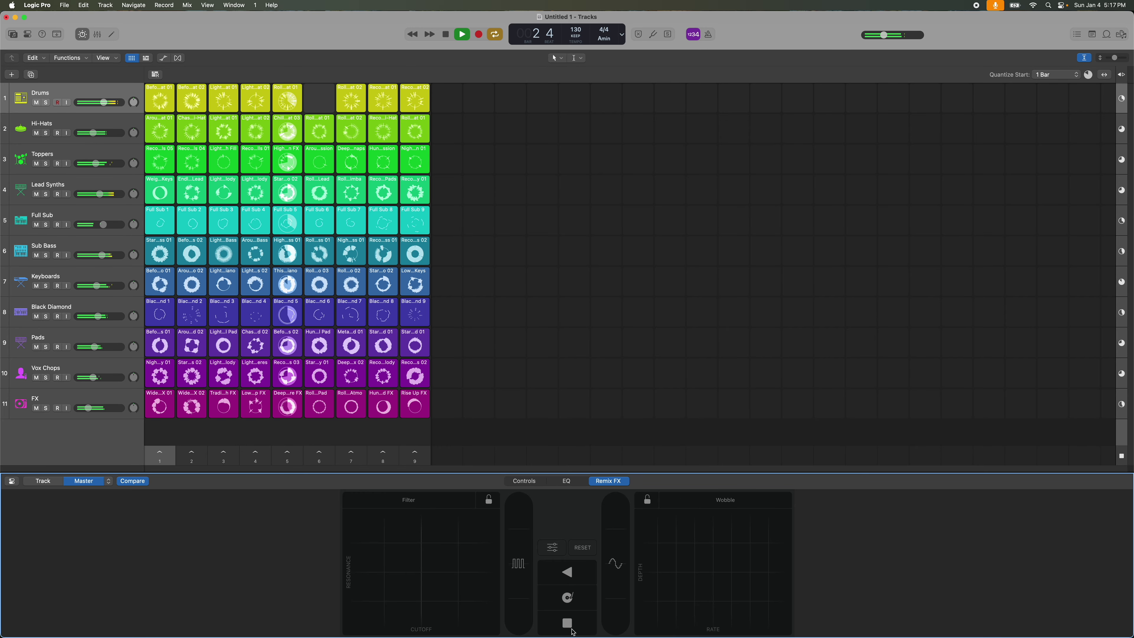
# - Apply the master's Remix FX Tape Stop to scene 5, followed by the Gater at varying rates
pyautogui.moveTo(573, 629); pyautogui.dragTo(574, 628)
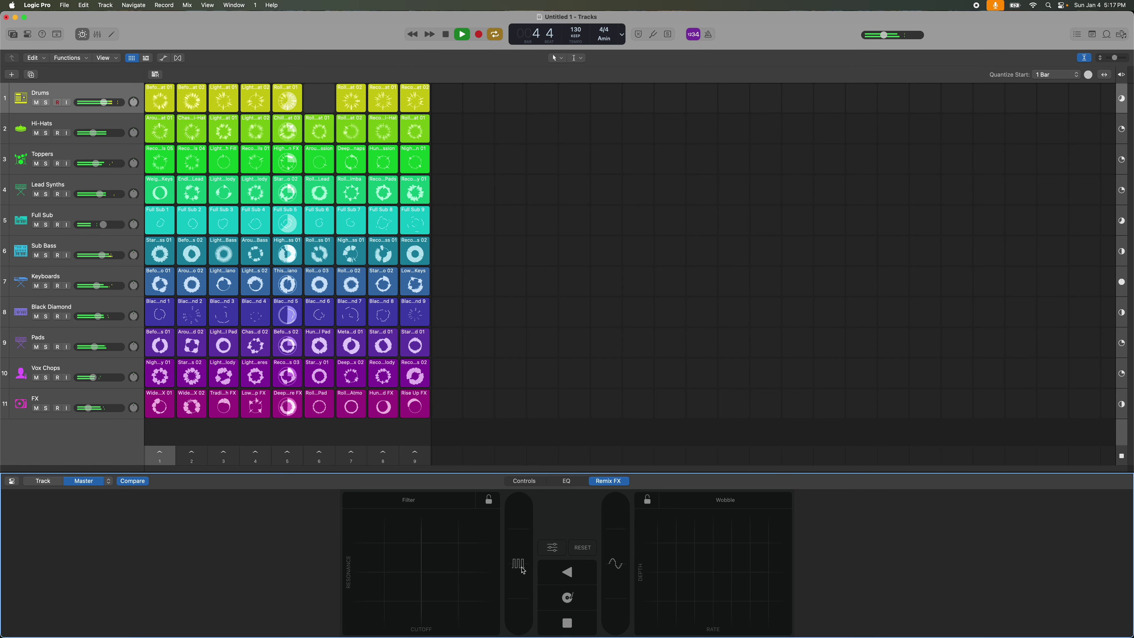
pyautogui.moveTo(523, 568); pyautogui.dragTo(518, 527)
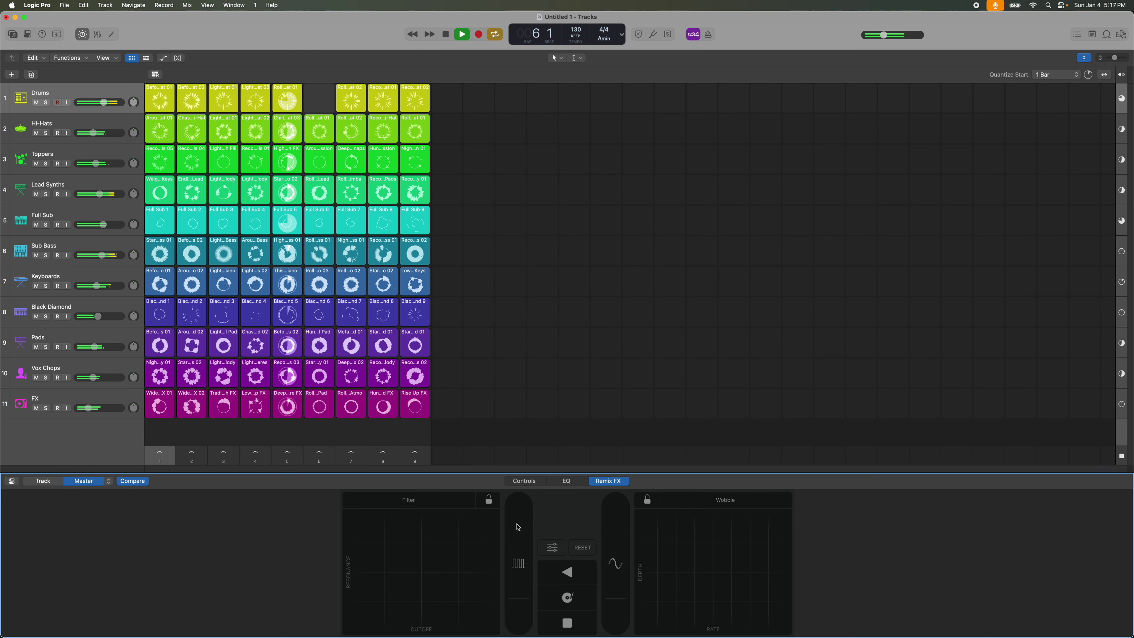
pyautogui.moveTo(521, 558); pyautogui.dragTo(520, 565)
# - Trigger scene 8 of the Live Loops grid and apply the master's Remix FX Scratch effect
pyautogui.click(351, 455)
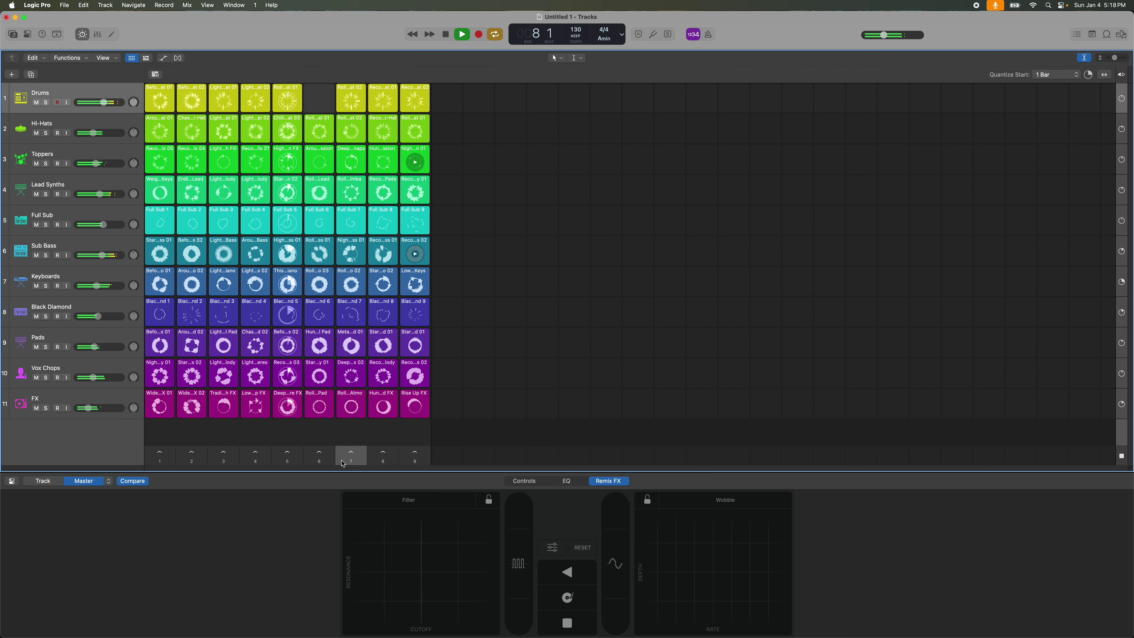
pyautogui.click(388, 455)
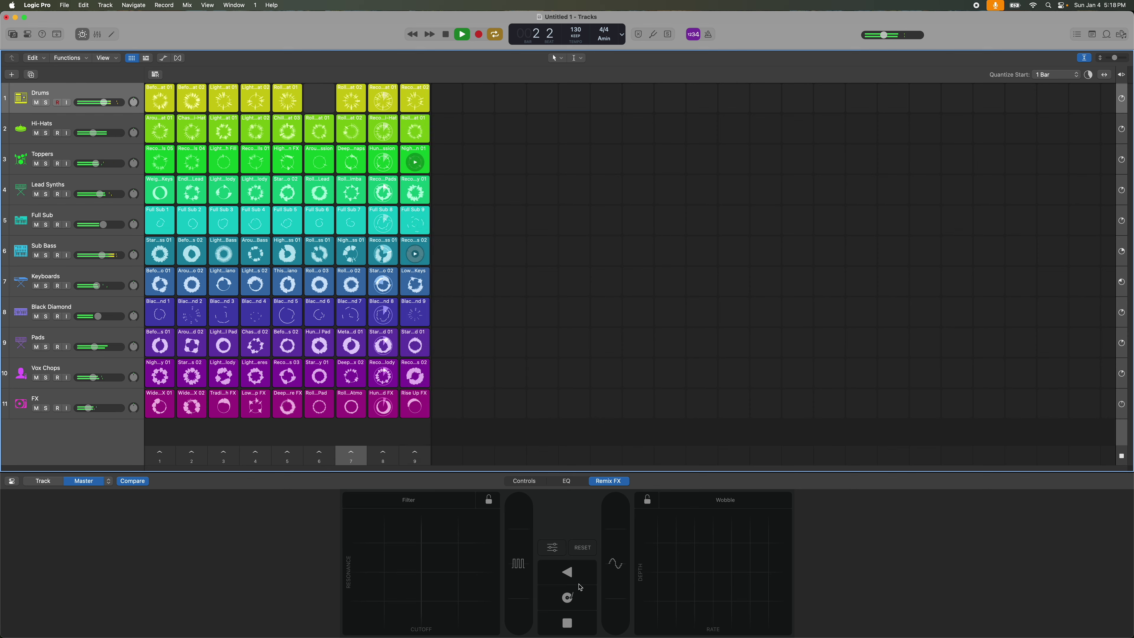
pyautogui.click(570, 604)
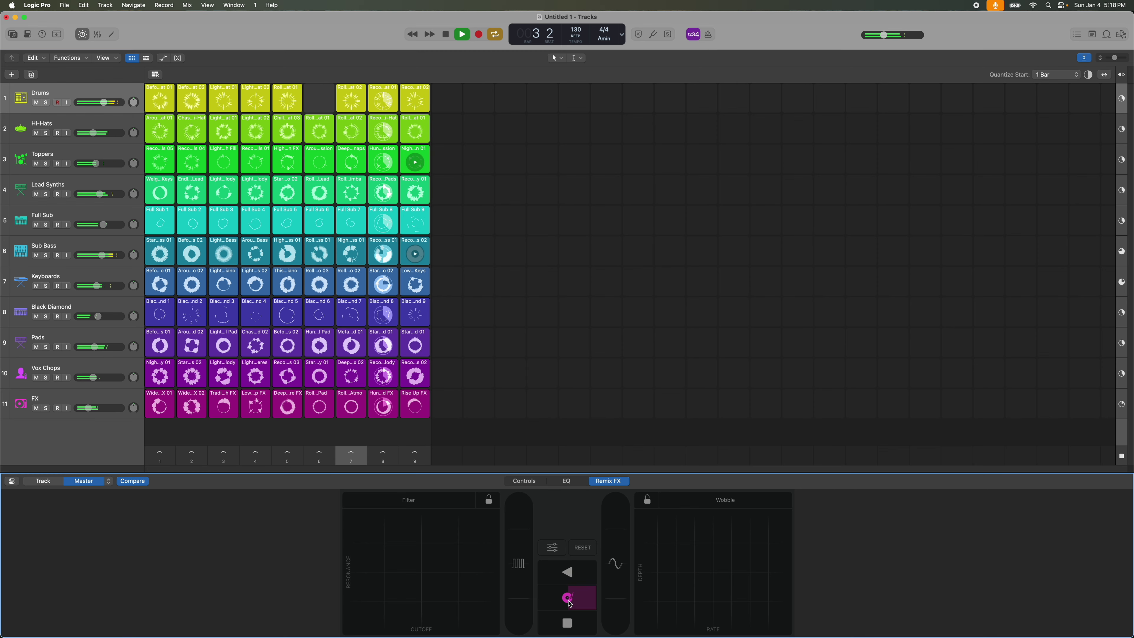
# - Show and hide the master's Remix FX settings and stop playback of the project
pyautogui.click(551, 550)
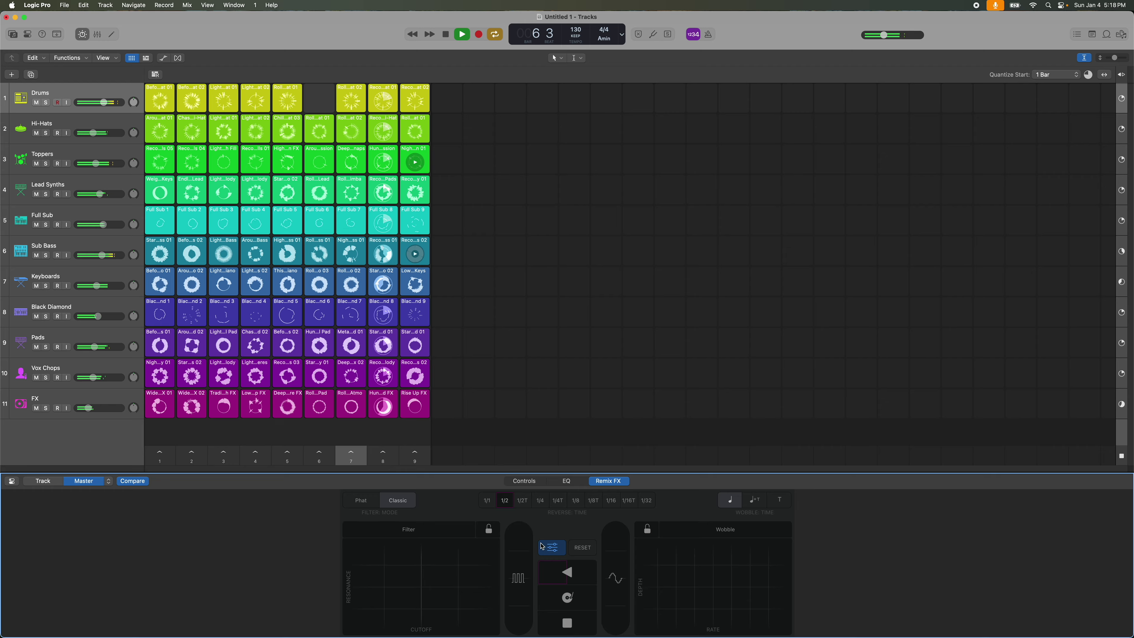
pyautogui.click(543, 545)
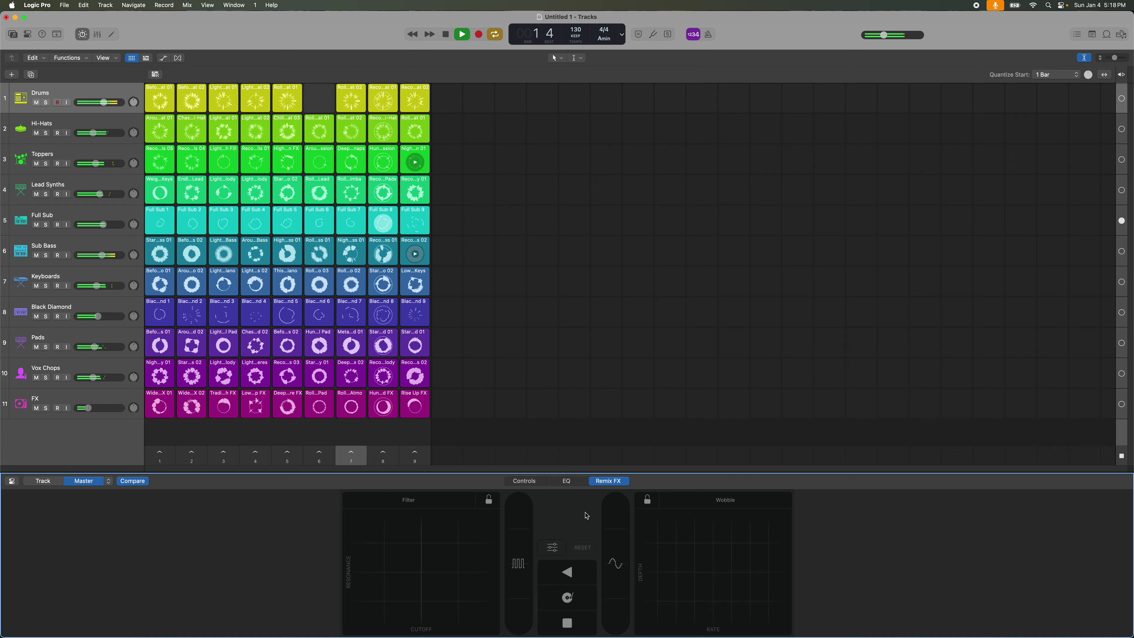
pyautogui.click(445, 34)
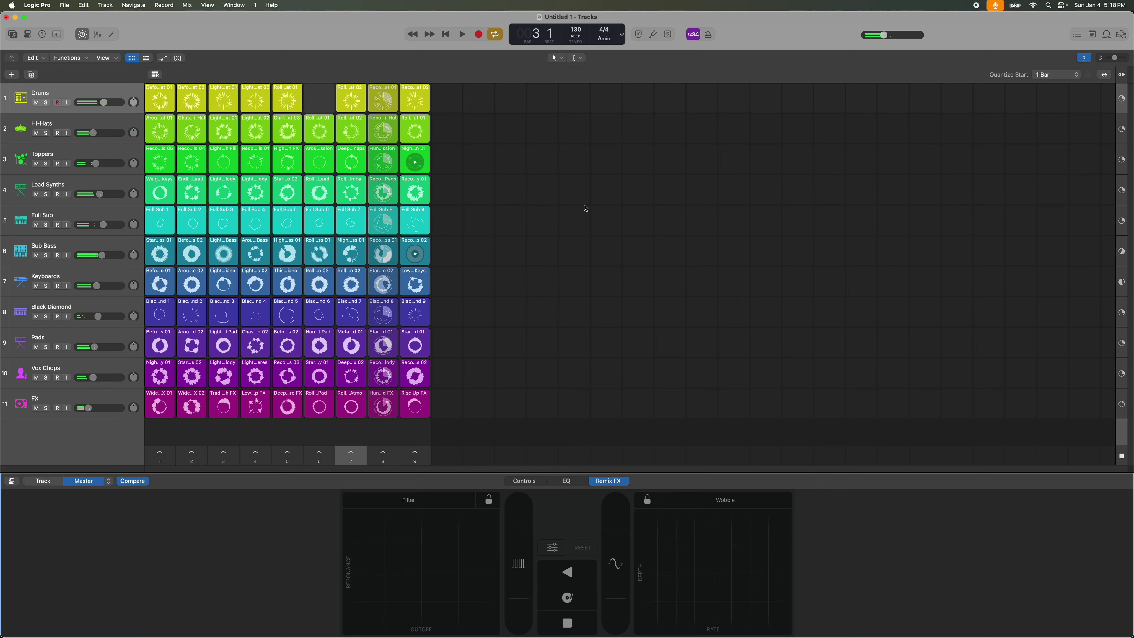